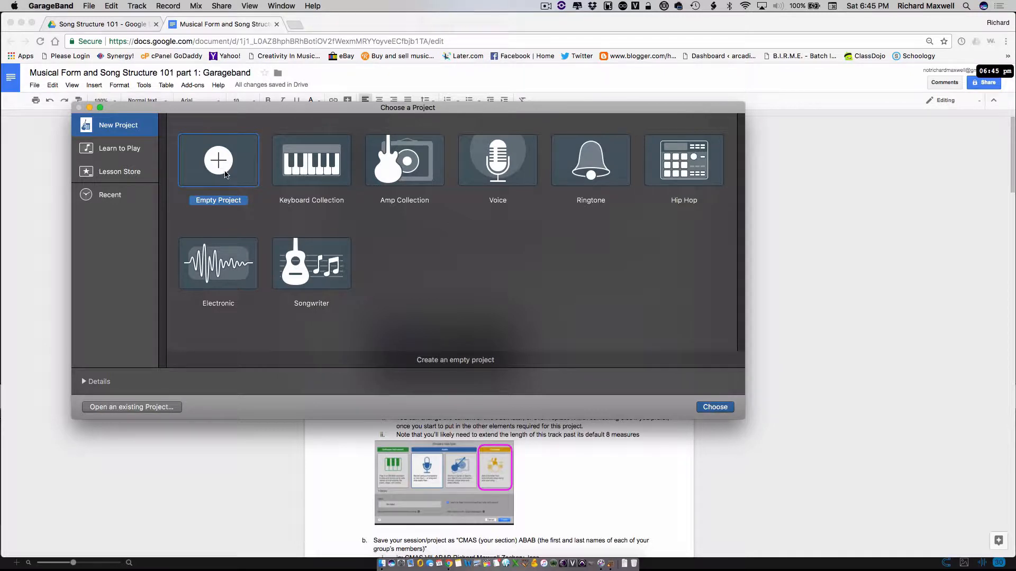
- Create an empty project with a Drummer track and play back the start of its beat
left_click(715, 407)
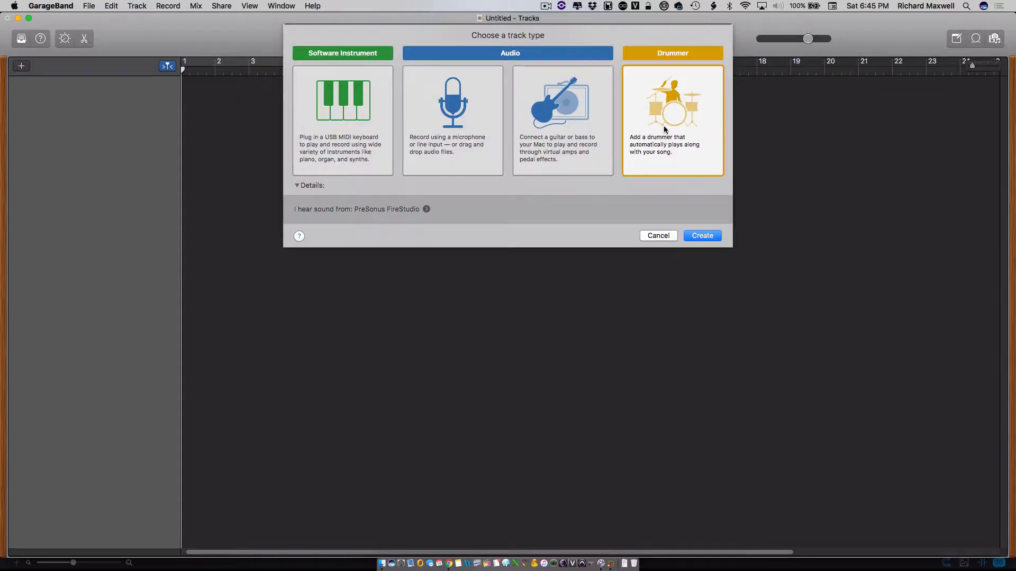
left_click(700, 237)
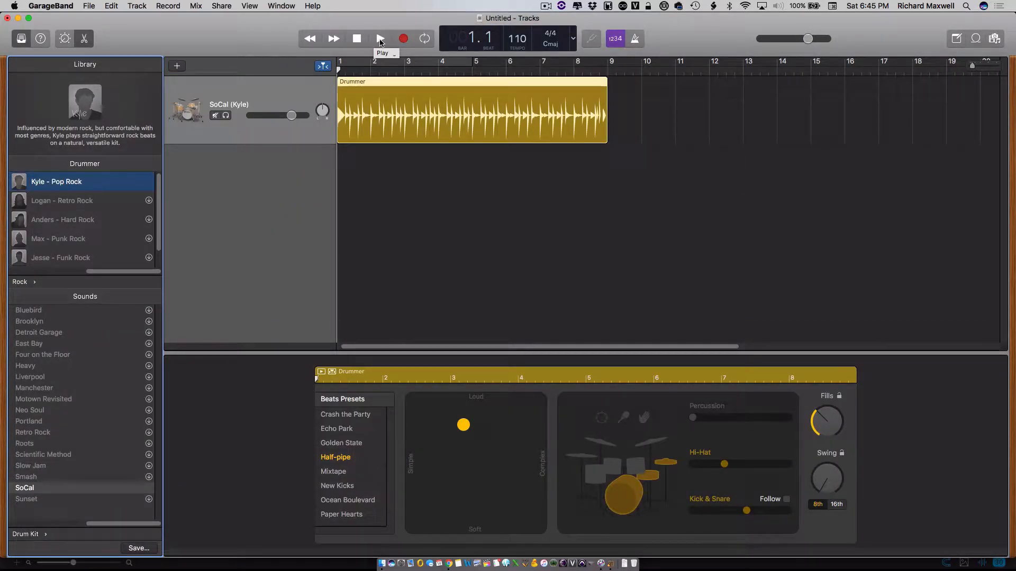
left_click(380, 39)
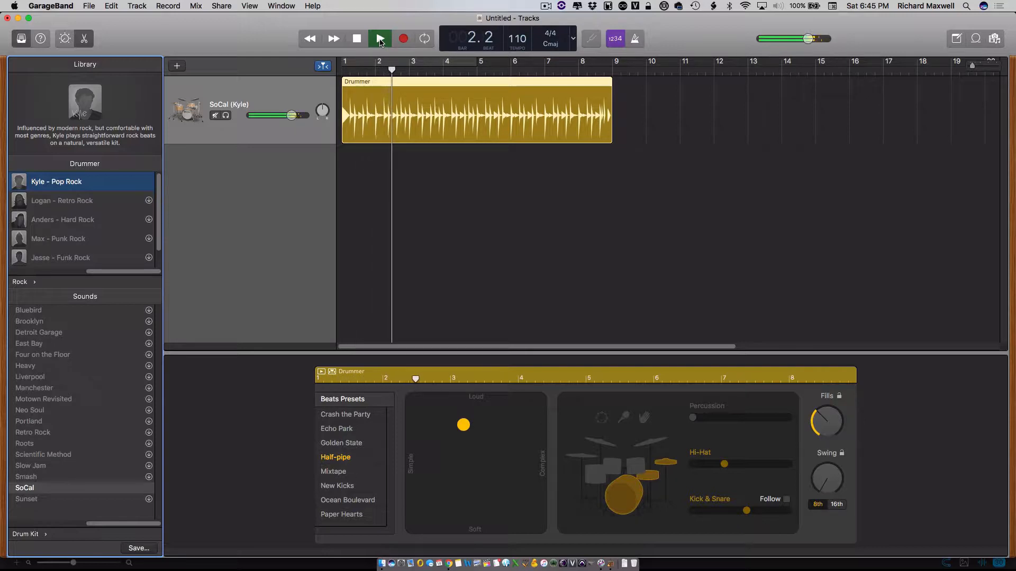
left_click(357, 39)
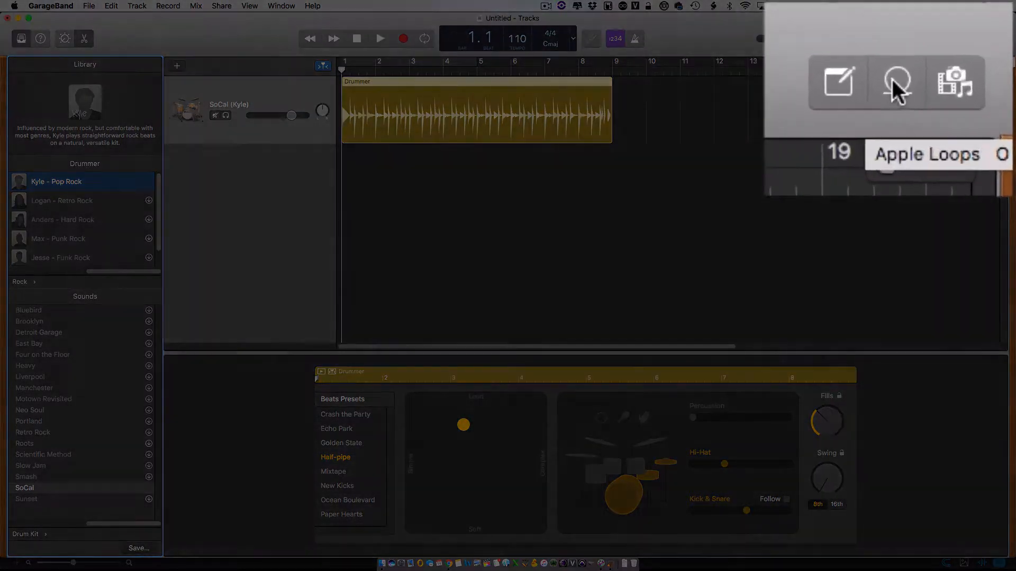
- Show the Apple Loops browser and filter the loops by the Bass instrument
left_click(960, 39)
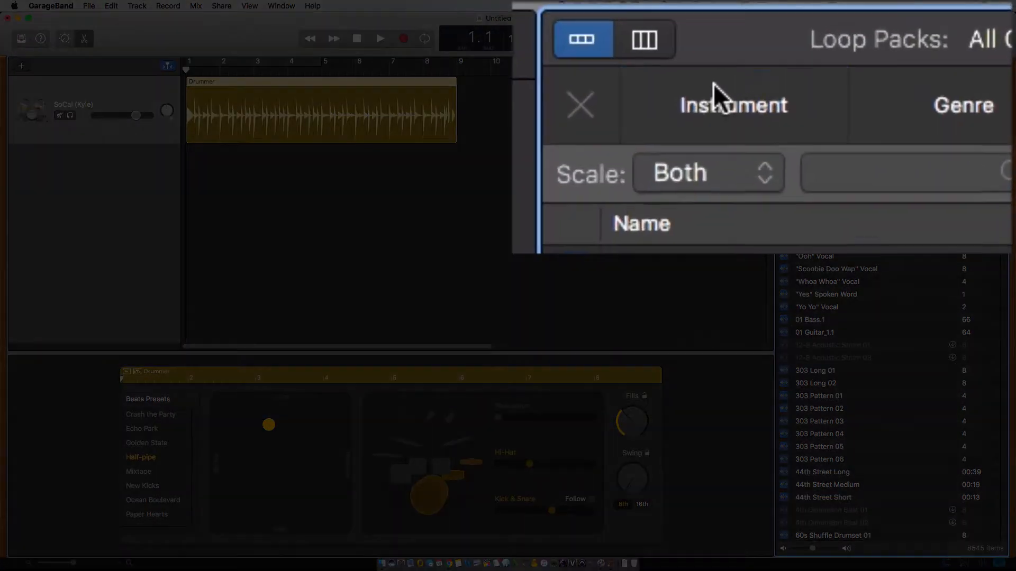
left_click(824, 77)
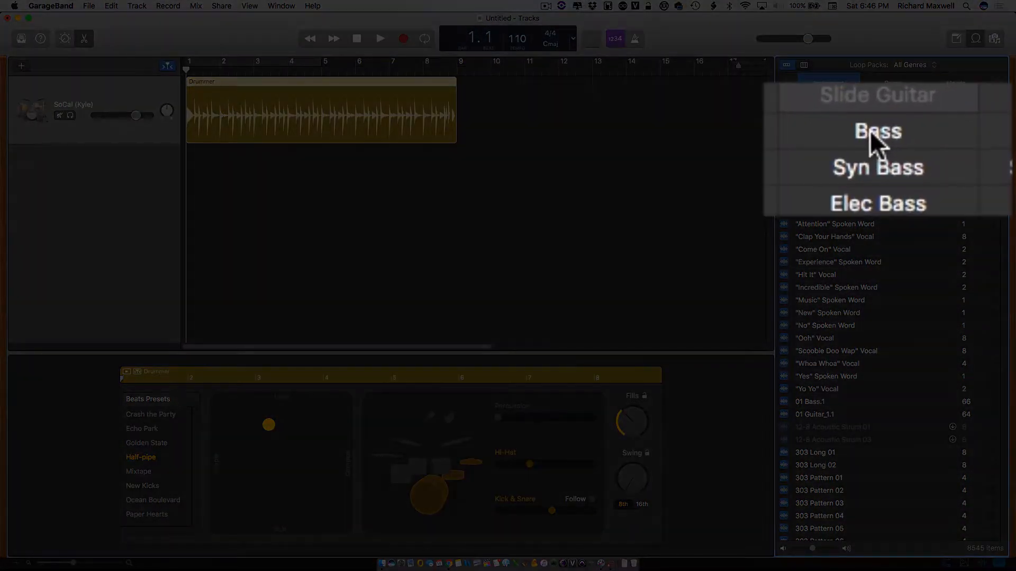
left_click(917, 144)
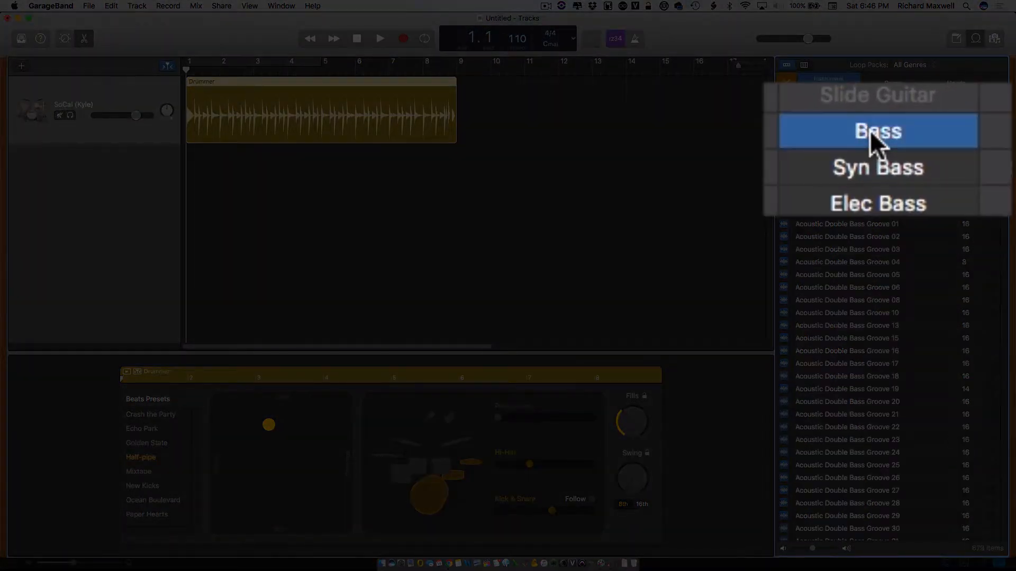
- Look through the filtered bass loops, from the acoustic double bass grooves to the electric slap bass patterns
scroll(880, 293, "down", 10)
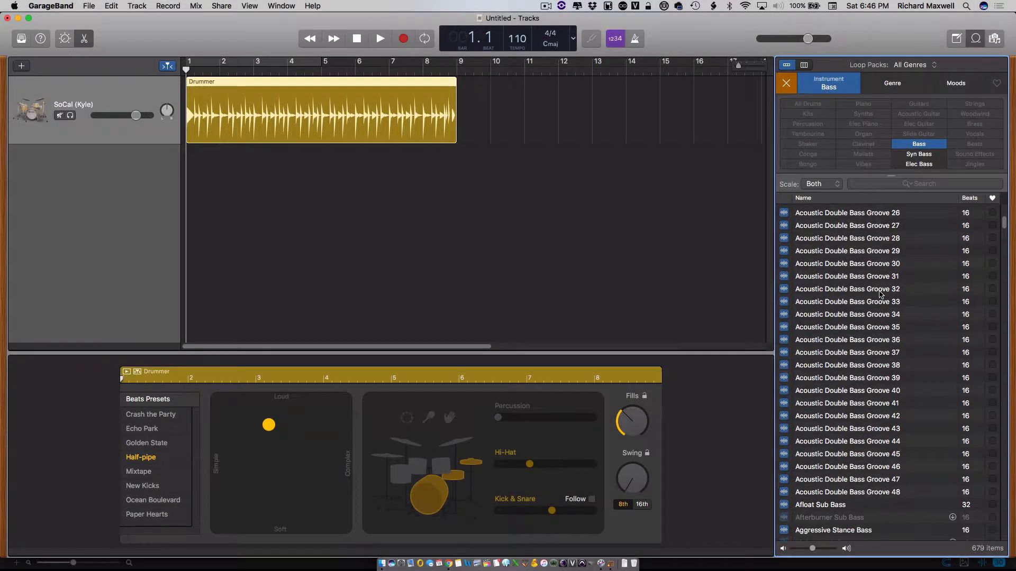
scroll(880, 293, "down", 15)
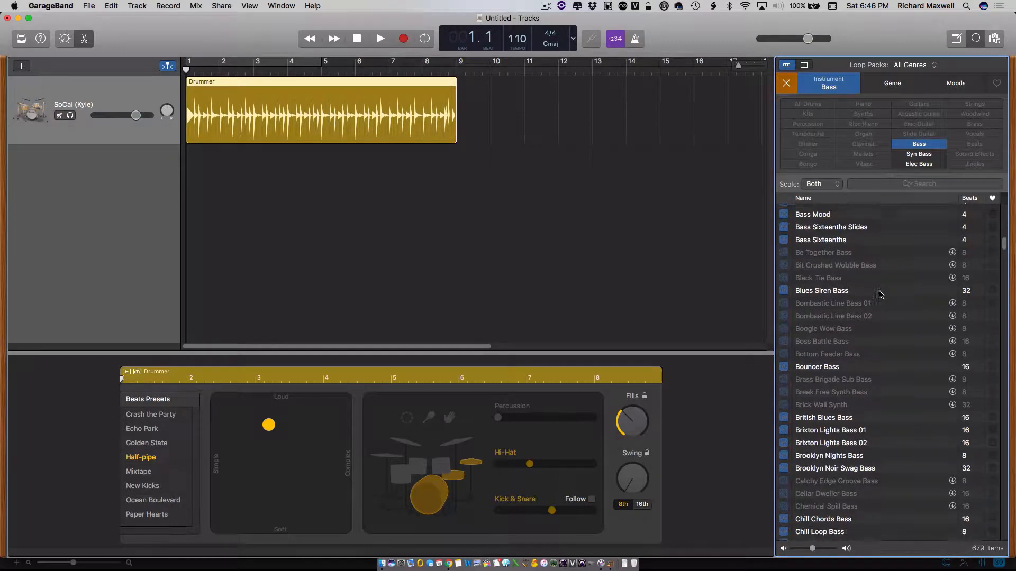
scroll(880, 295, "down", 10)
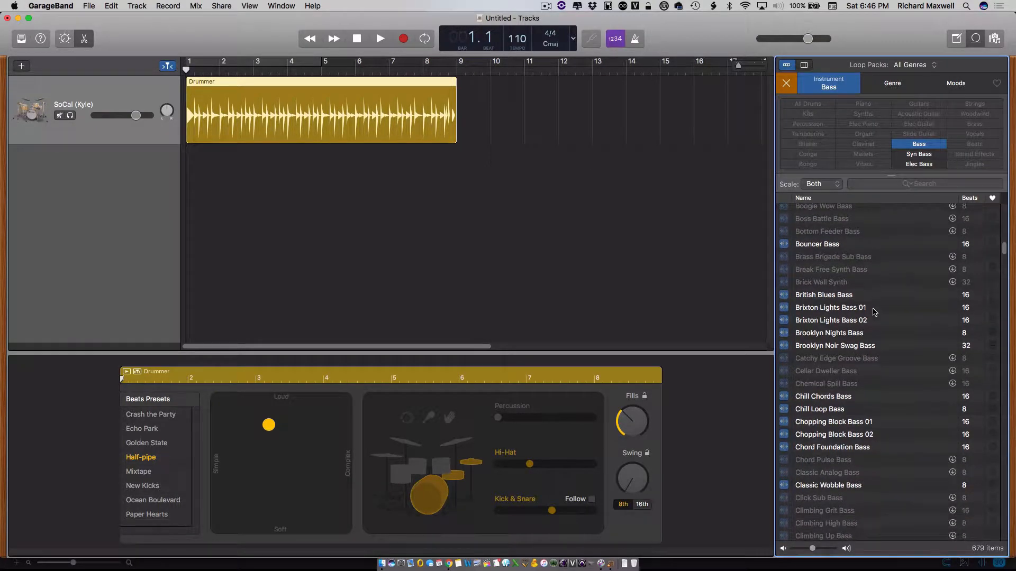
scroll(860, 310, "down", 1)
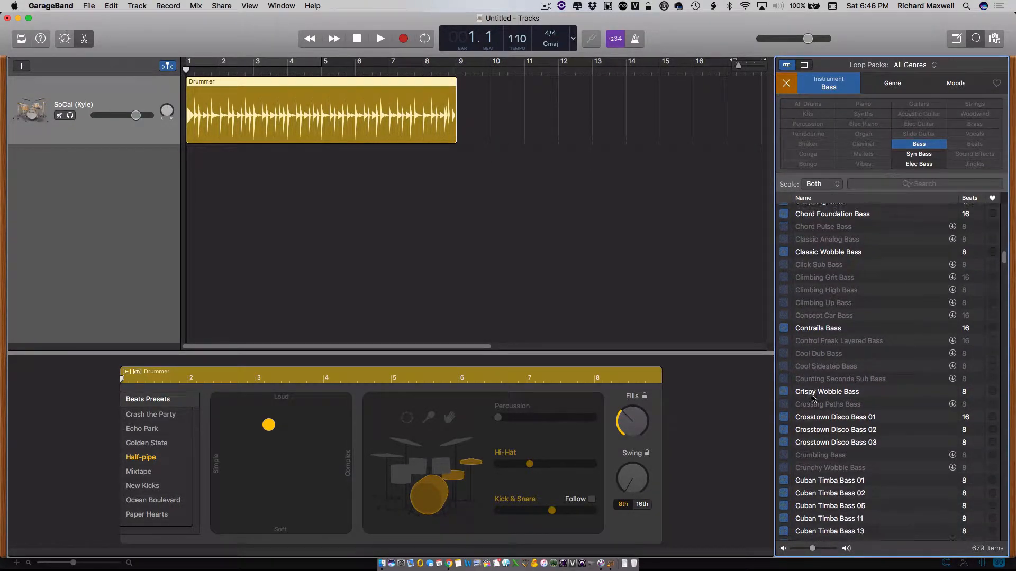
scroll(813, 397, "down", 8)
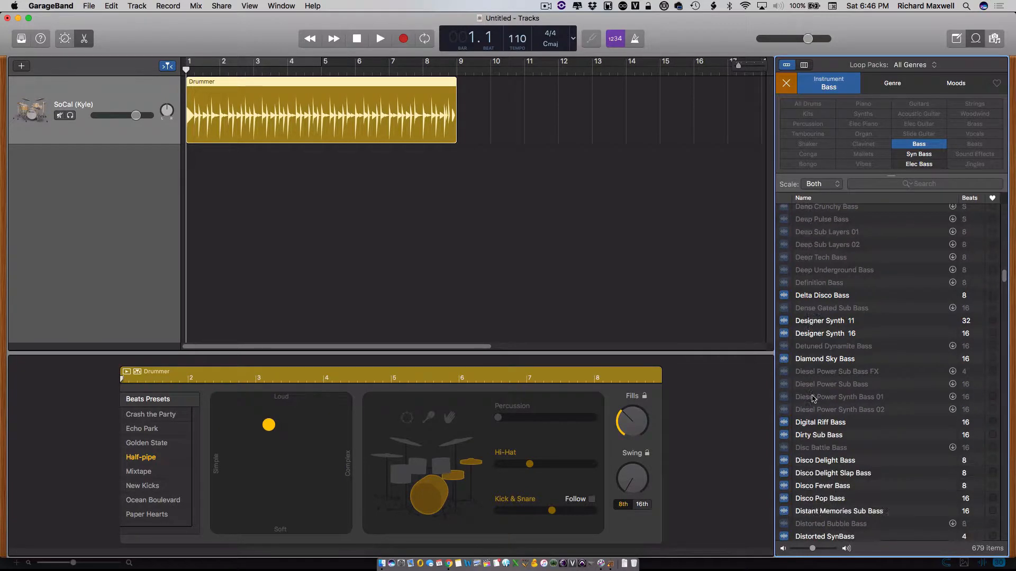
scroll(813, 398, "down", 9)
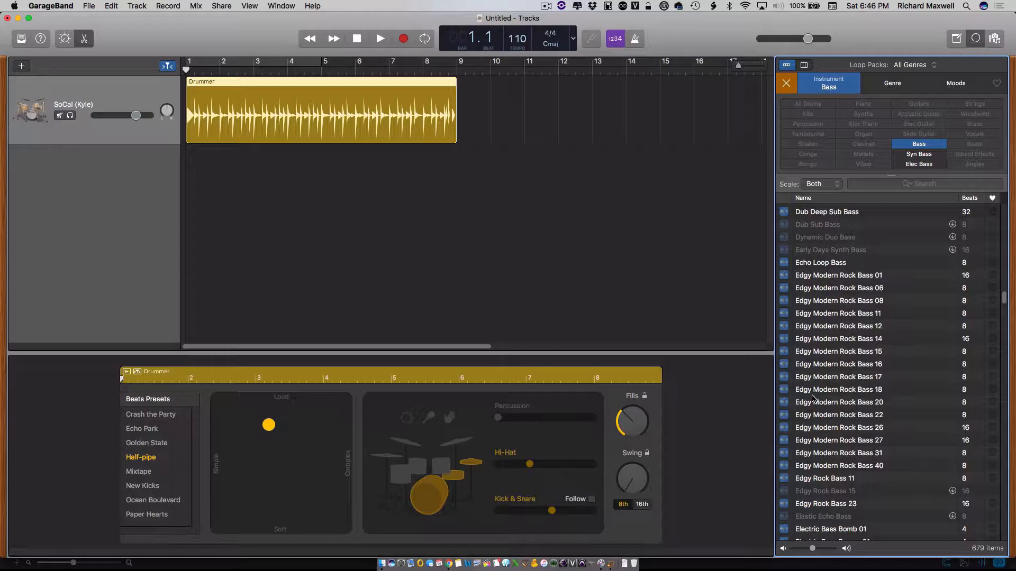
scroll(813, 398, "up", 20)
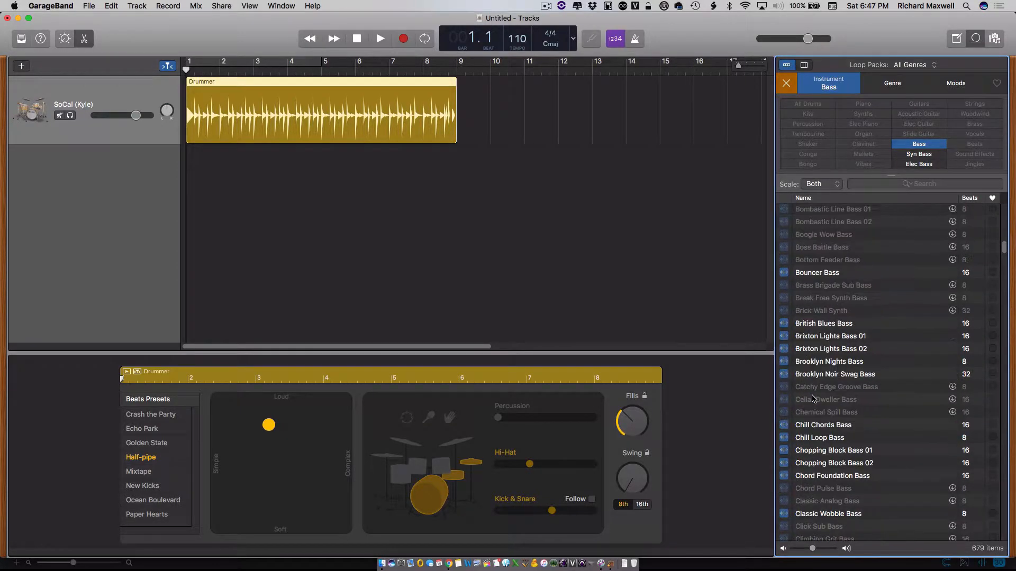
scroll(813, 398, "up", 15)
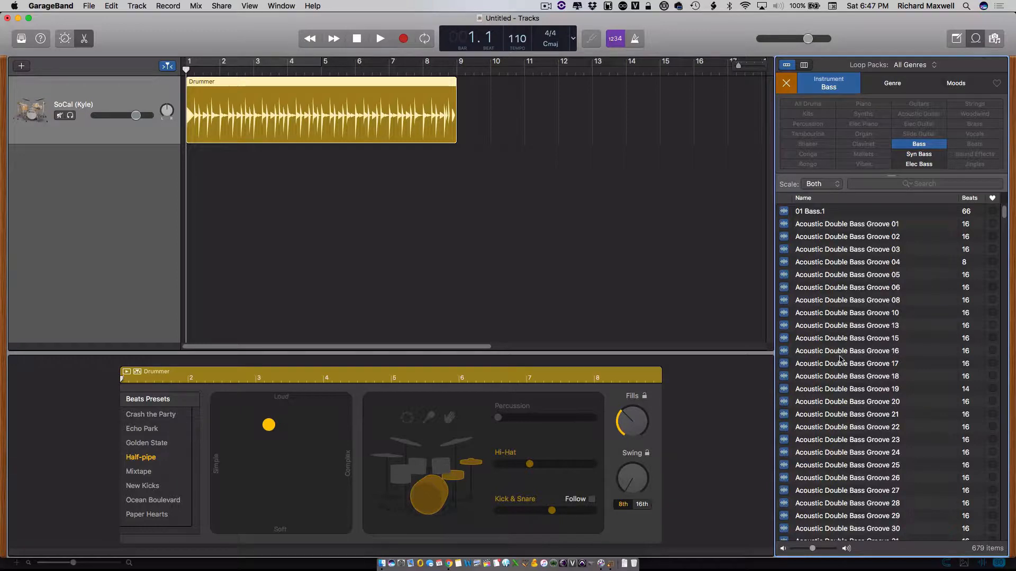
scroll(847, 411, "down", 1)
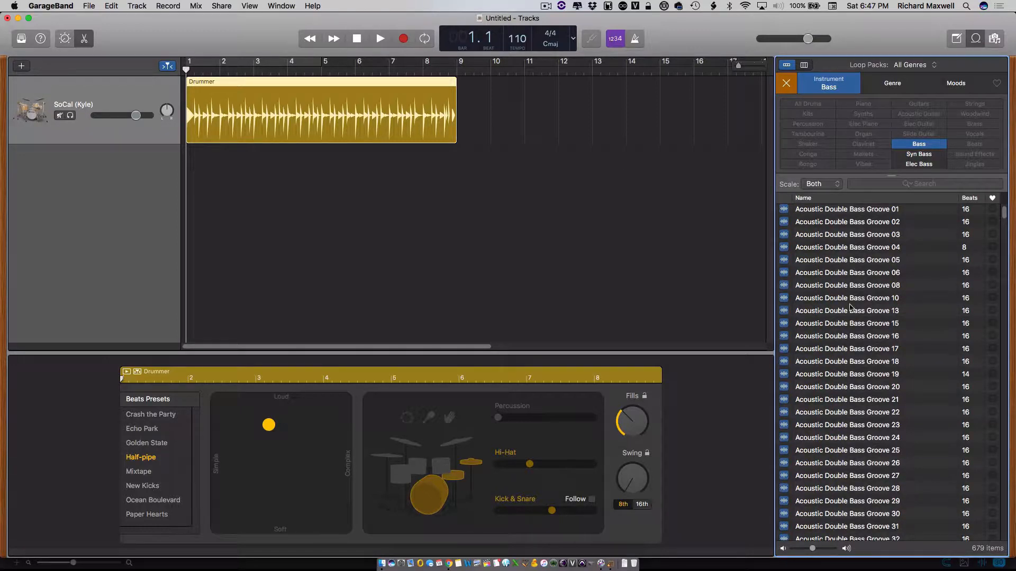
scroll(849, 323, "down", 15)
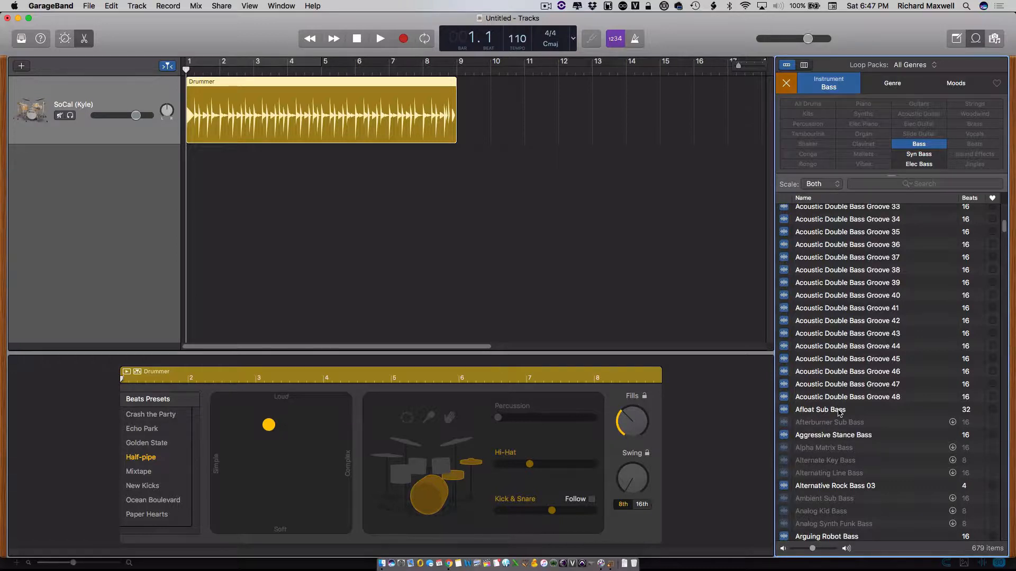
scroll(836, 309, "down", 10)
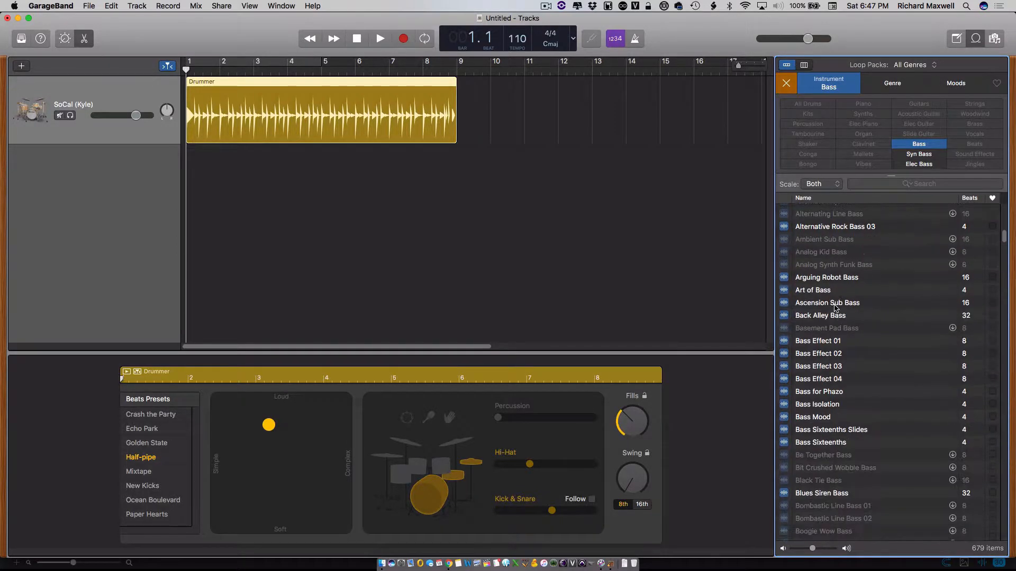
scroll(834, 307, "down", 20)
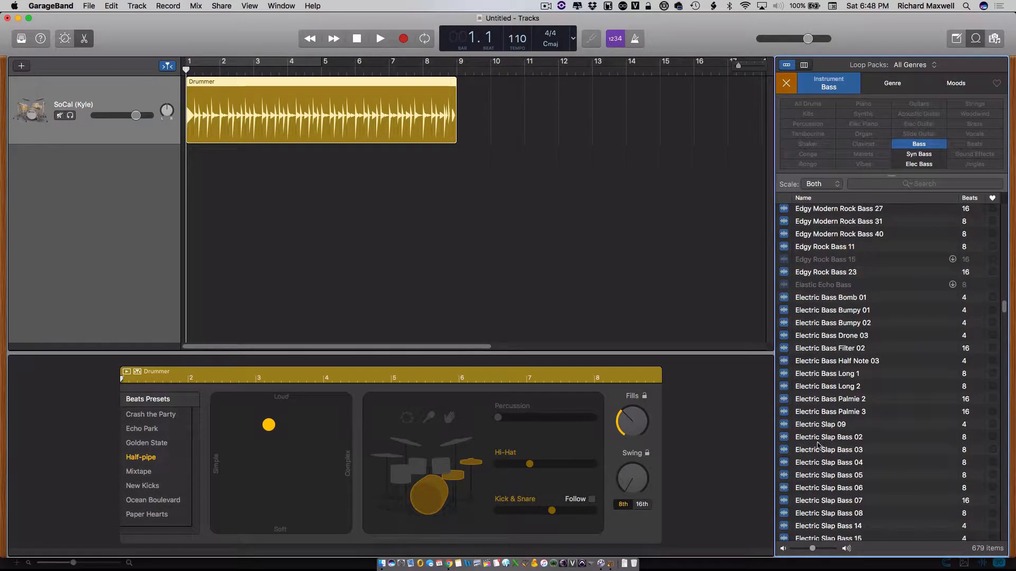
- Preview the Electric Slap Bass 02, 03, 04 and 05 loops
left_click(783, 438)
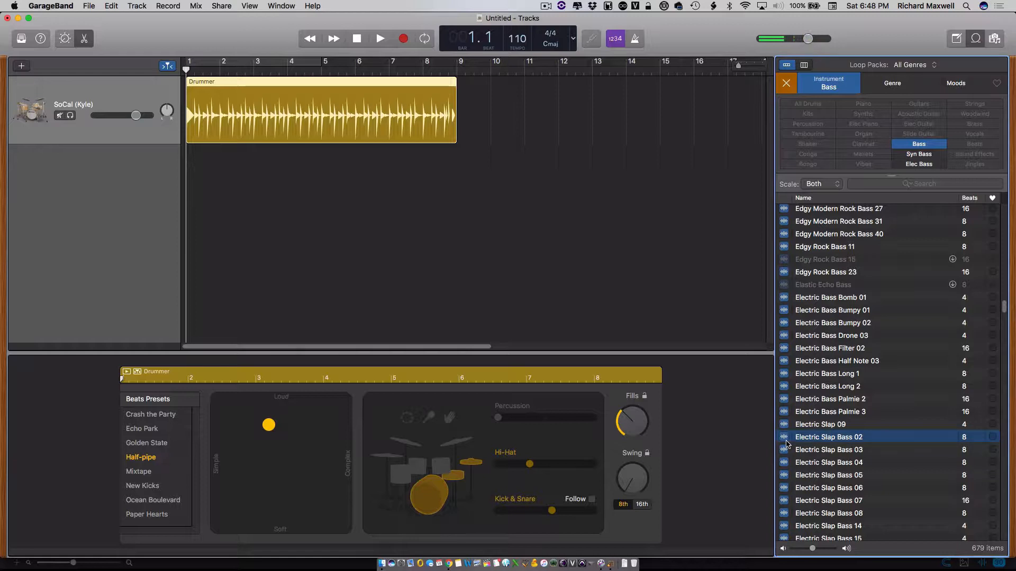
left_click(784, 451)
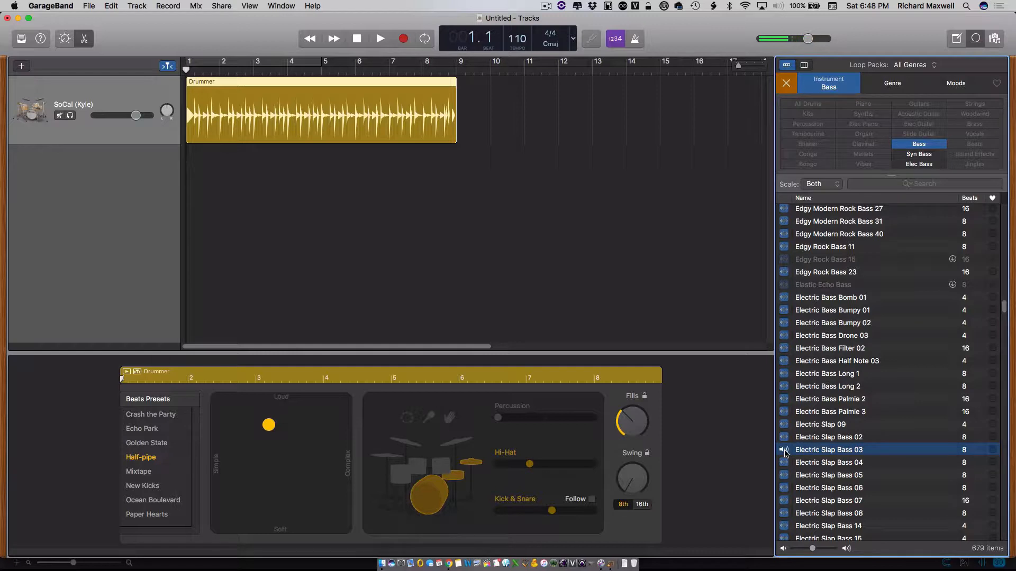
left_click(785, 463)
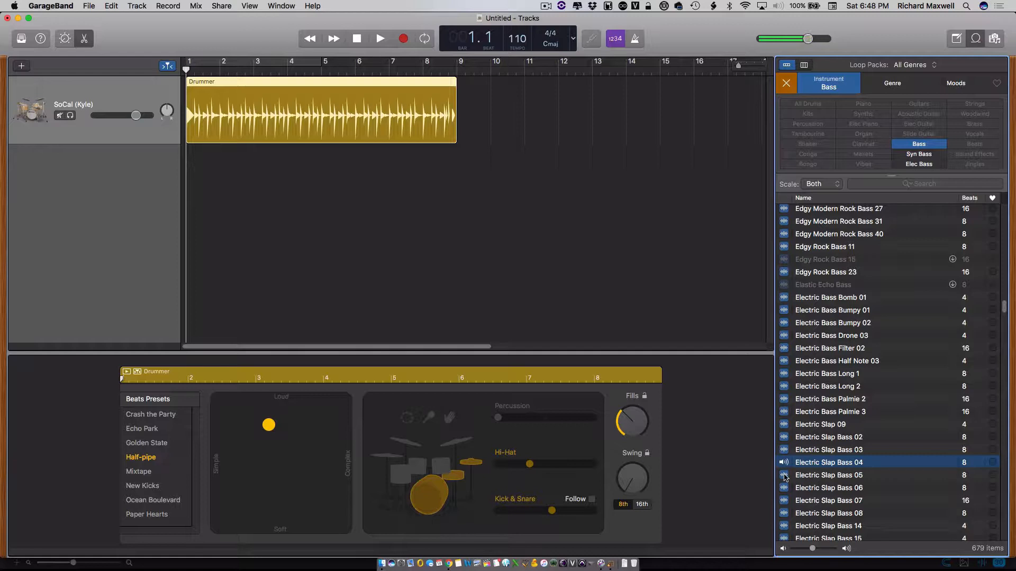
left_click(785, 464)
left_click(786, 476)
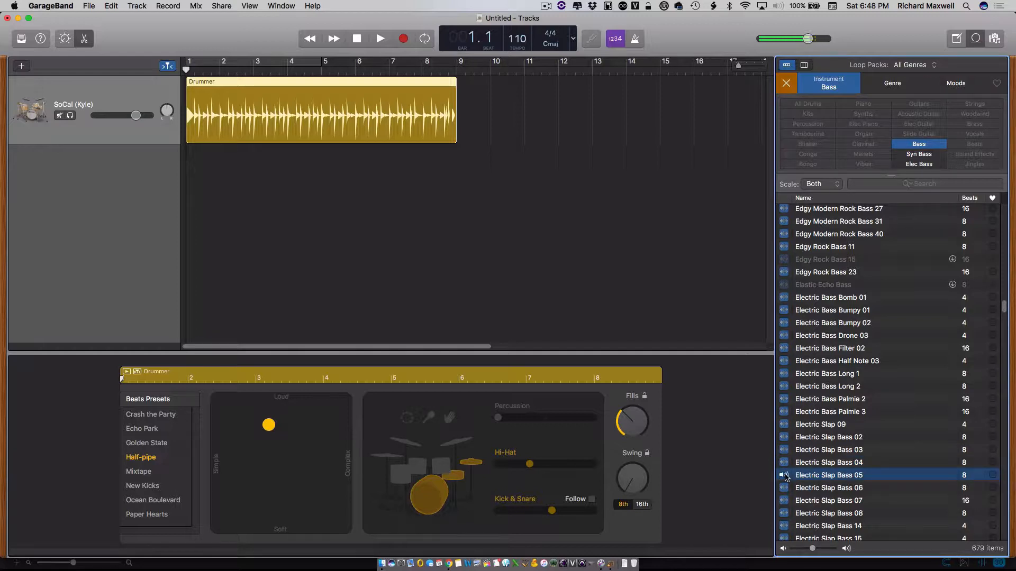
left_click(786, 477)
- Place Electric Slap Bass 02 on a new track at bar 1, loop it up to bar 9, and play it with the drums
left_click(820, 439)
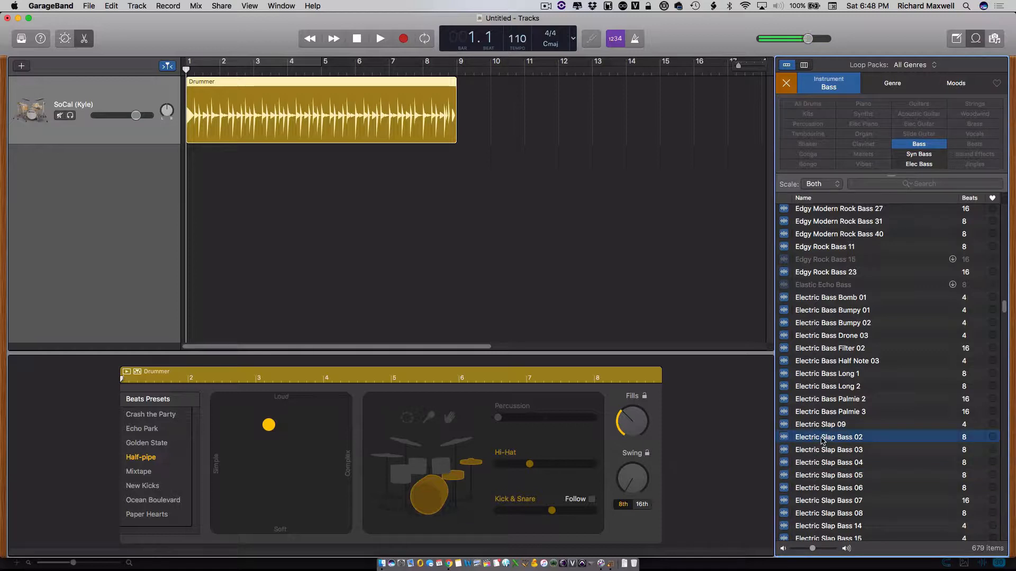
left_click_drag(822, 440, 285, 275)
left_click_drag(297, 153, 221, 152)
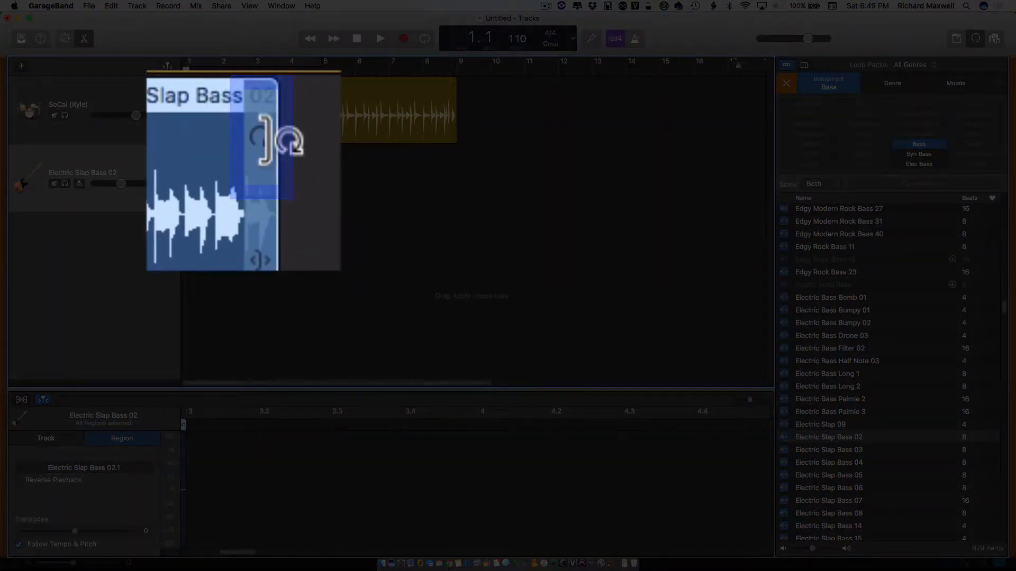
left_click_drag(258, 159, 453, 180)
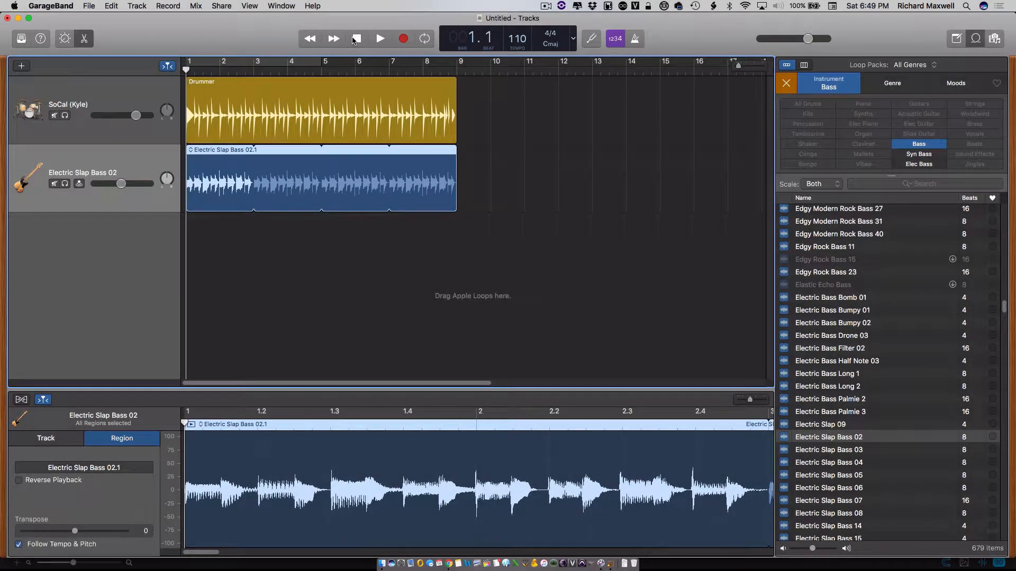
left_click(377, 41)
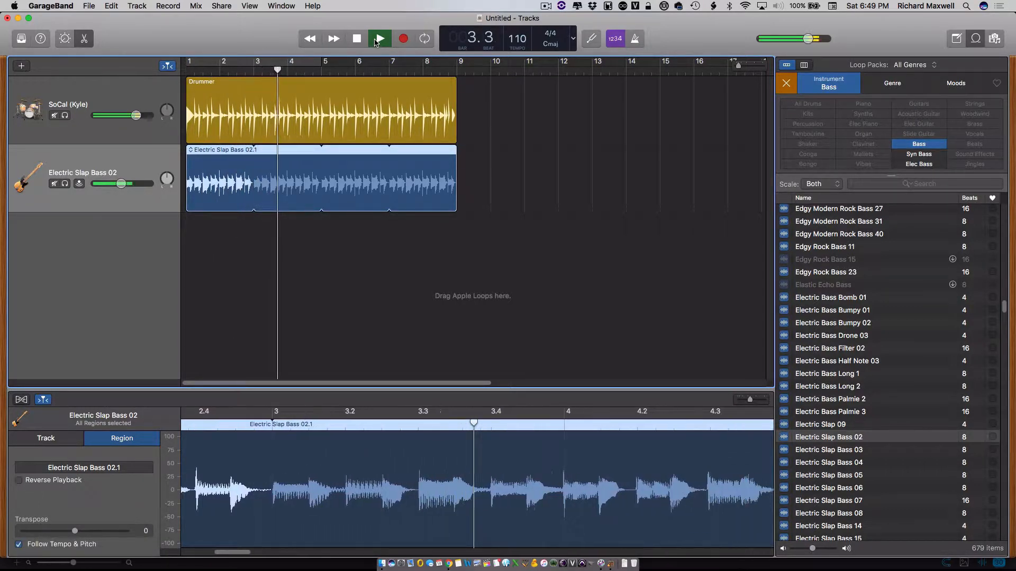
left_click(378, 39)
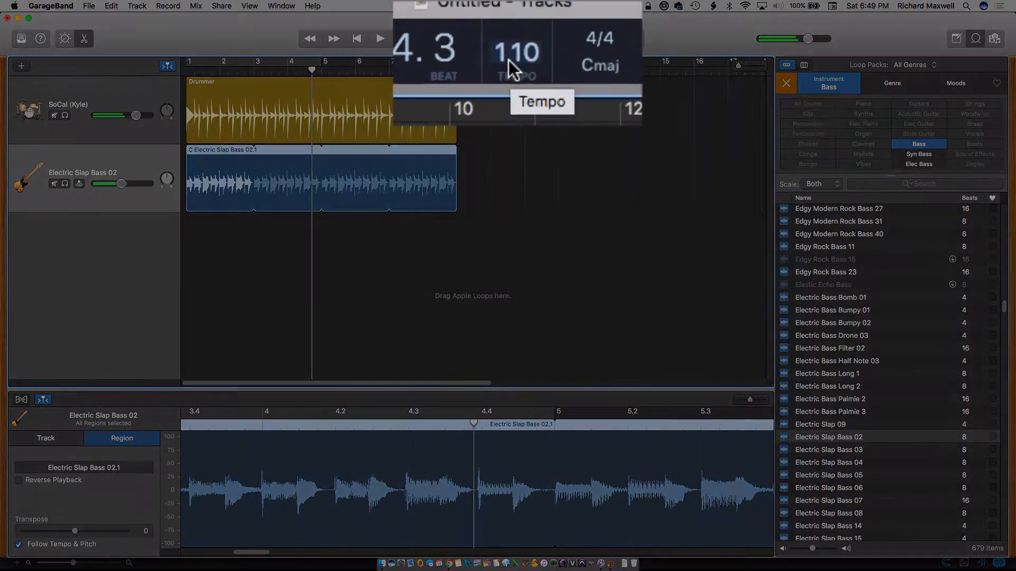
- Raise the project tempo to 160 and play the drums and bass from the beginning
left_click_drag(514, 41, 515, 11)
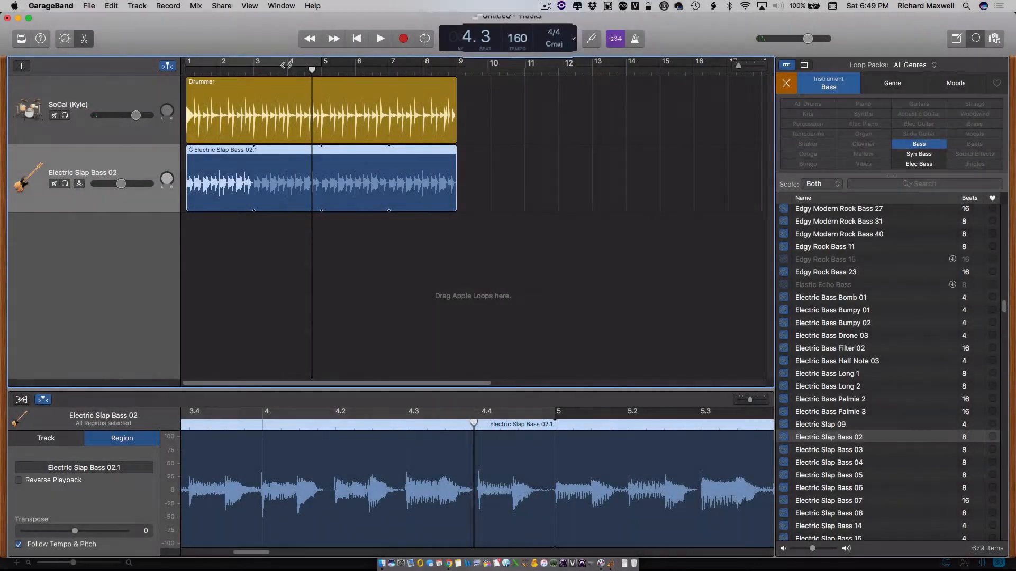
left_click(356, 39)
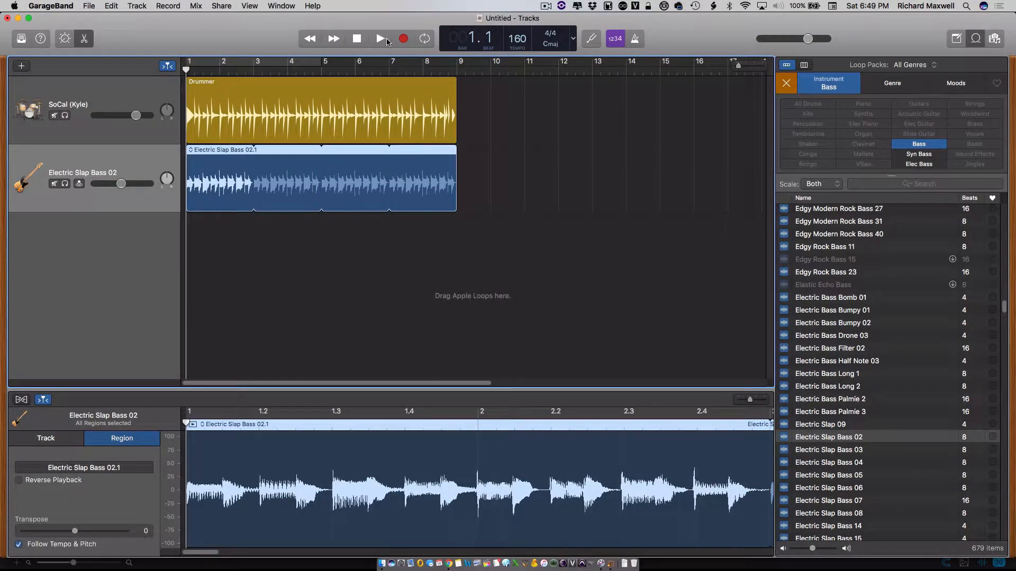
left_click(381, 39)
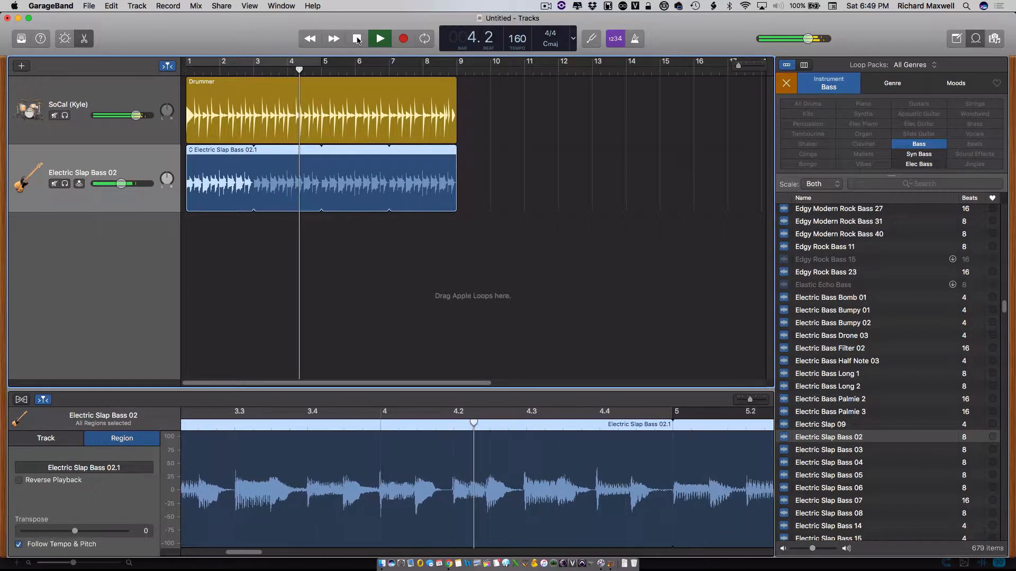
left_click(357, 39)
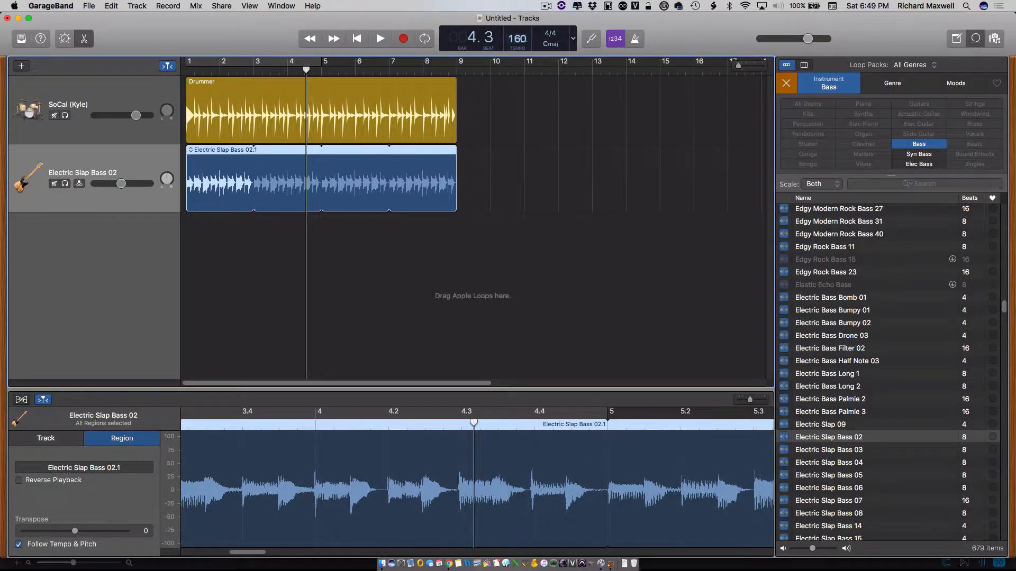
- Set the project tempo to 112 and play the drums and bass from the beginning
double_click(524, 41)
type("112")
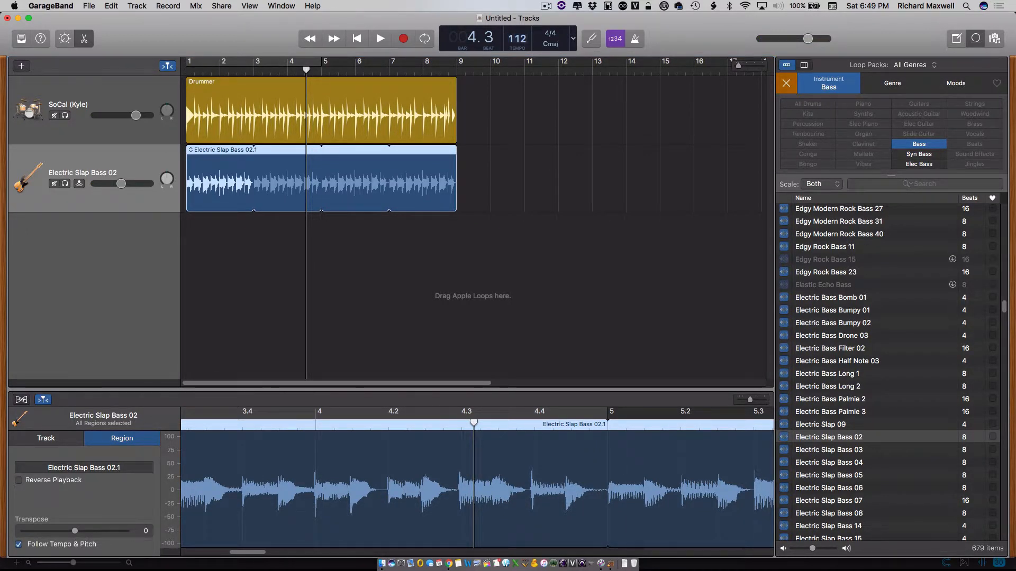
left_click(357, 39)
left_click(380, 38)
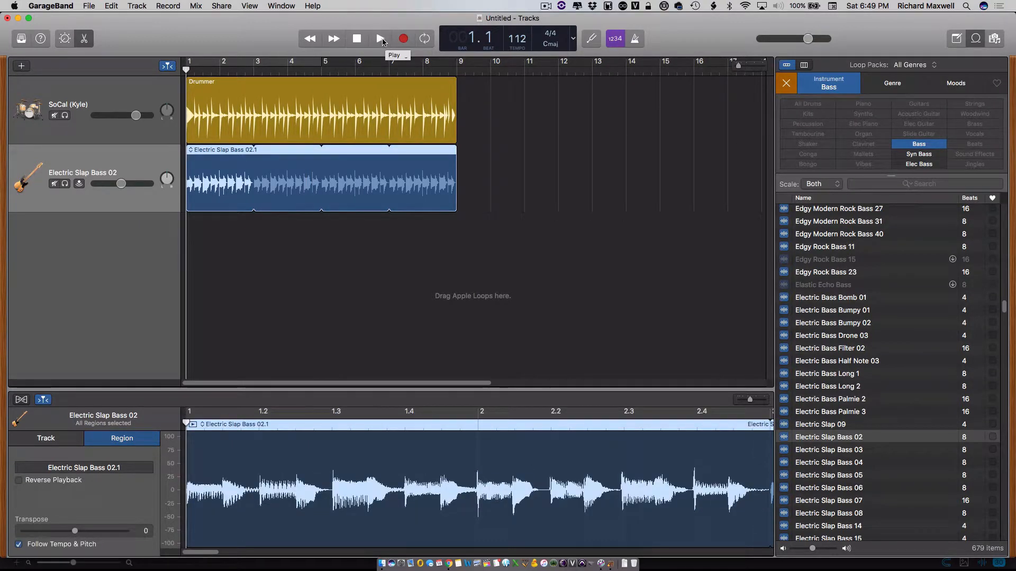
left_click(380, 39)
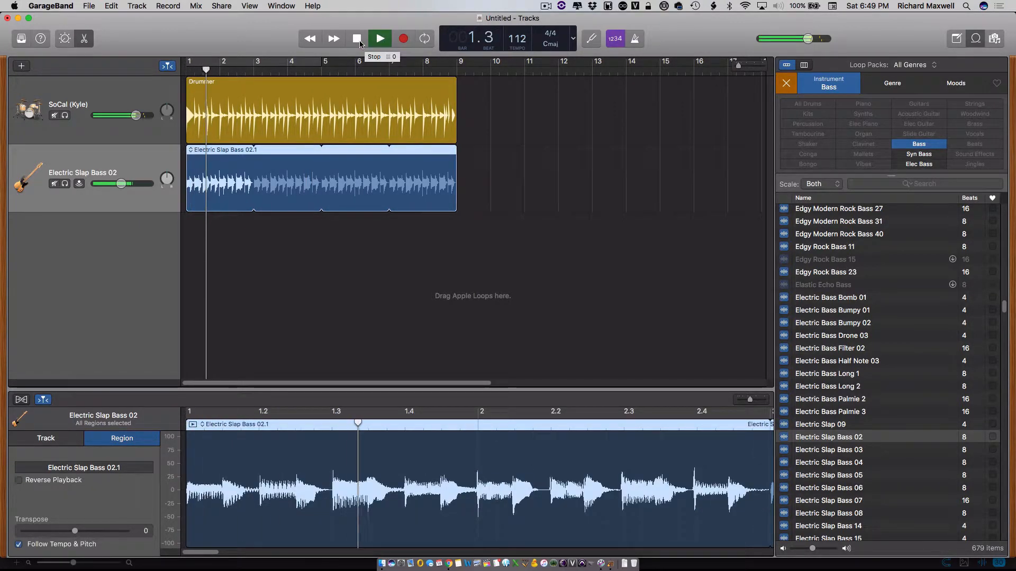
- Stop playback and loop the Drummer region up to bar 17
left_click(360, 43)
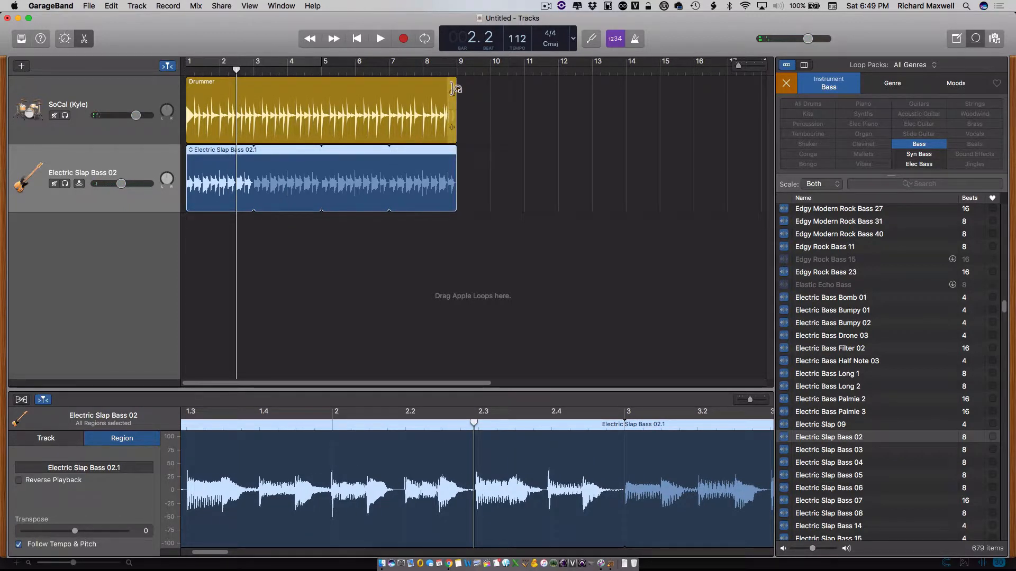
left_click_drag(455, 87, 656, 113)
left_click_drag(683, 116, 725, 116)
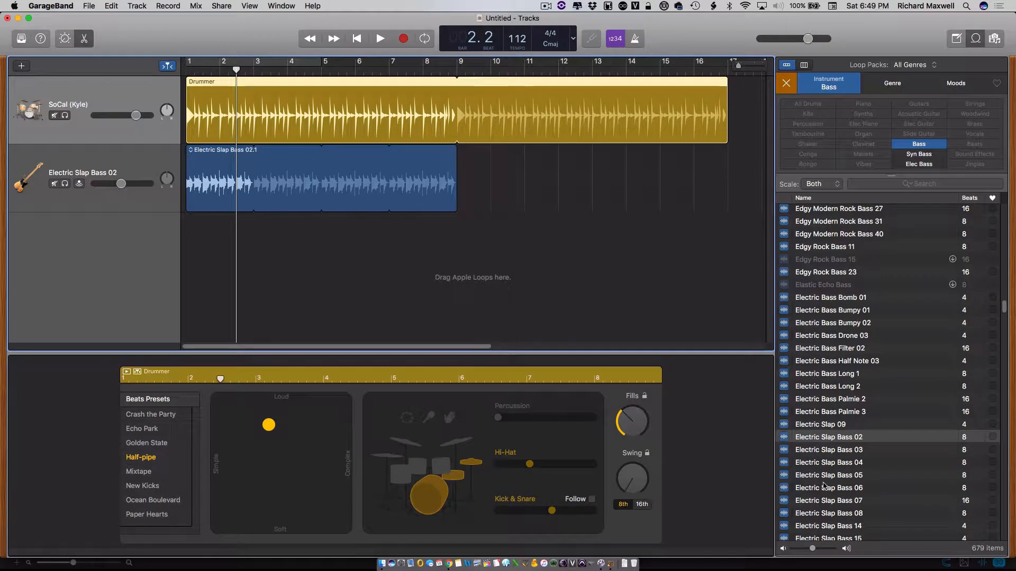
- Preview Electric Slap Bass 05, place it at bar 9 on the bass track, and loop it up to bar 17
left_click(785, 476)
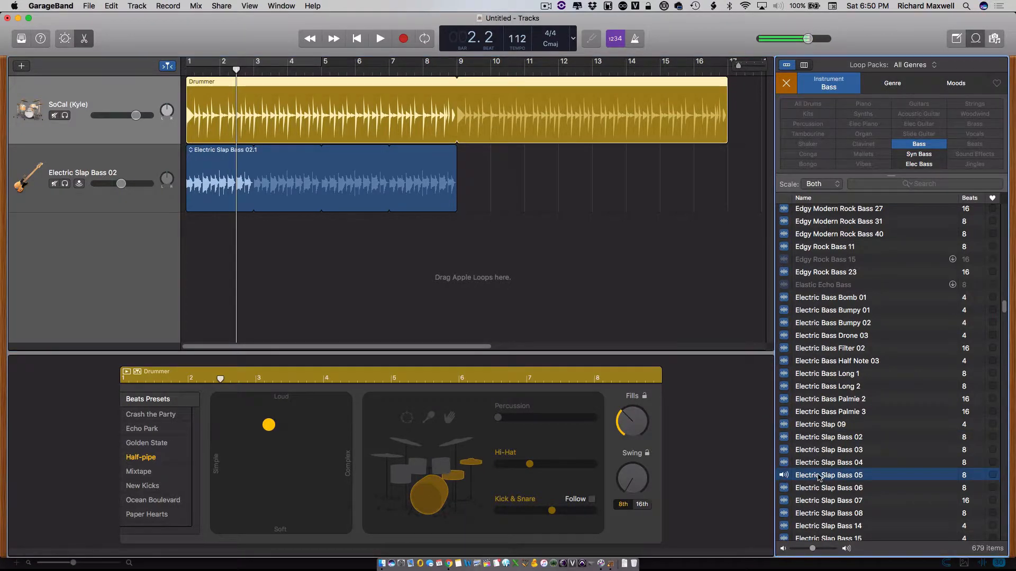
left_click_drag(820, 479, 458, 197)
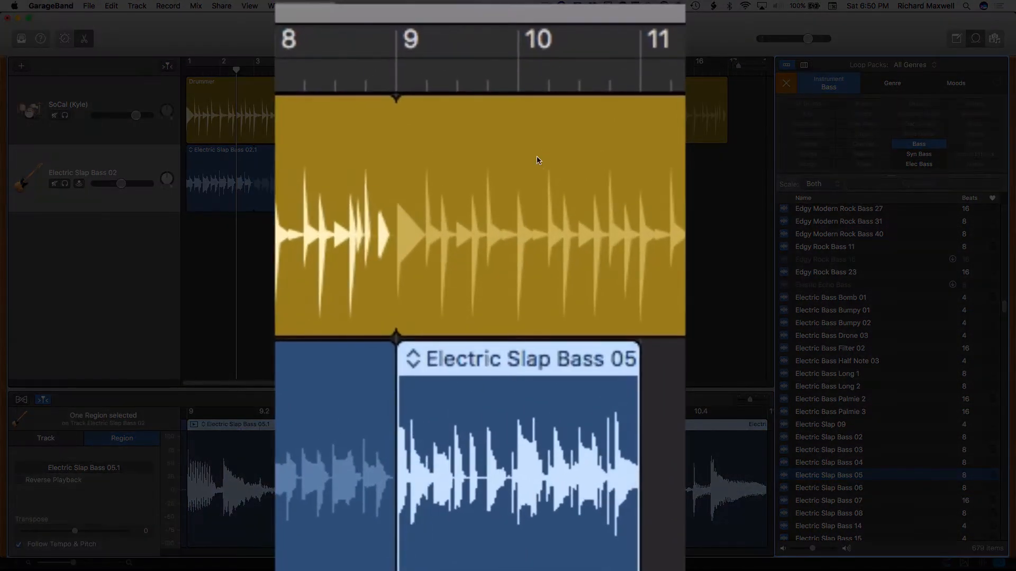
left_click_drag(635, 354, 727, 167)
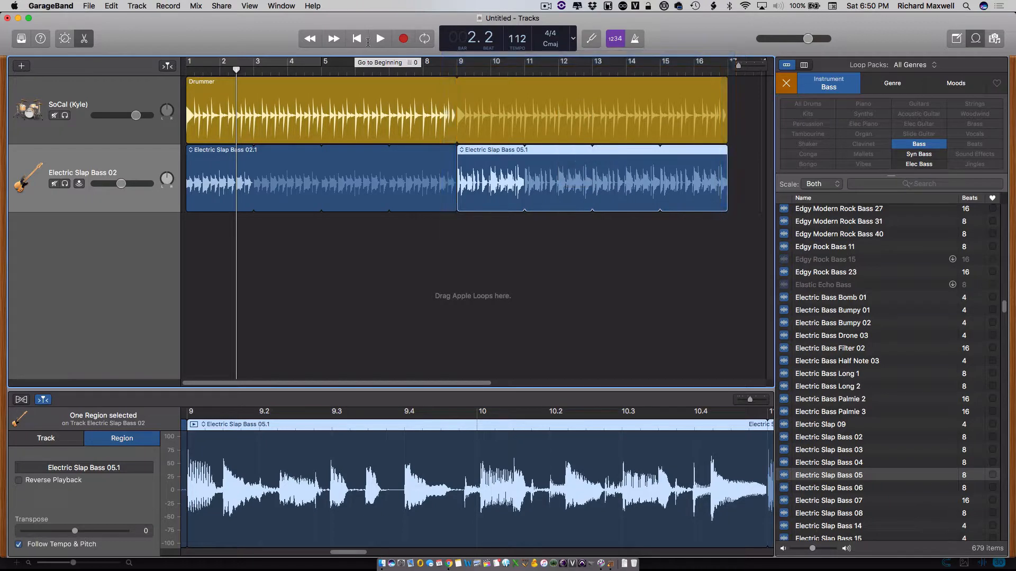
- Play the song from bar 7 to hear the transition between the two bass parts
left_click(390, 66)
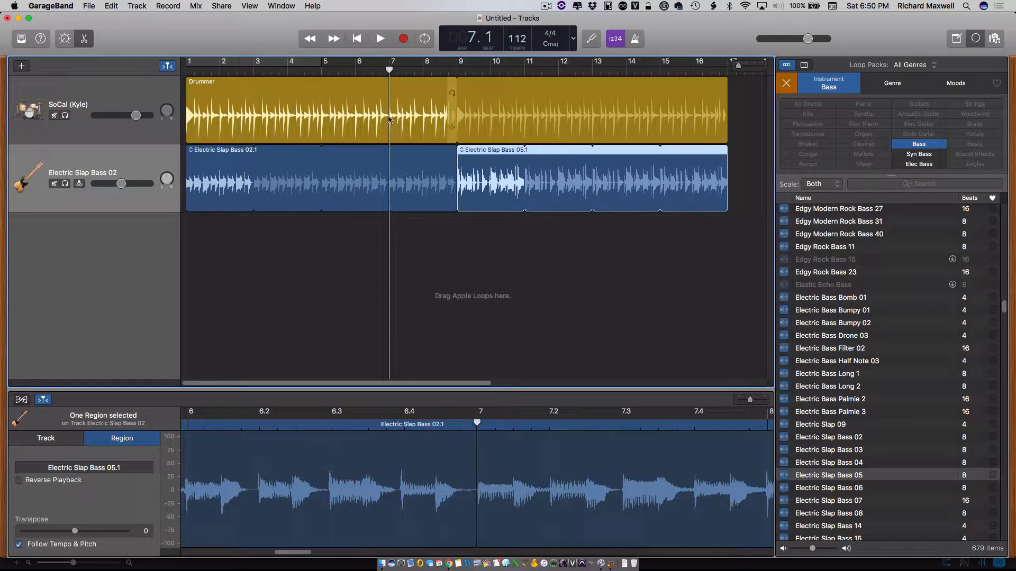
left_click(380, 39)
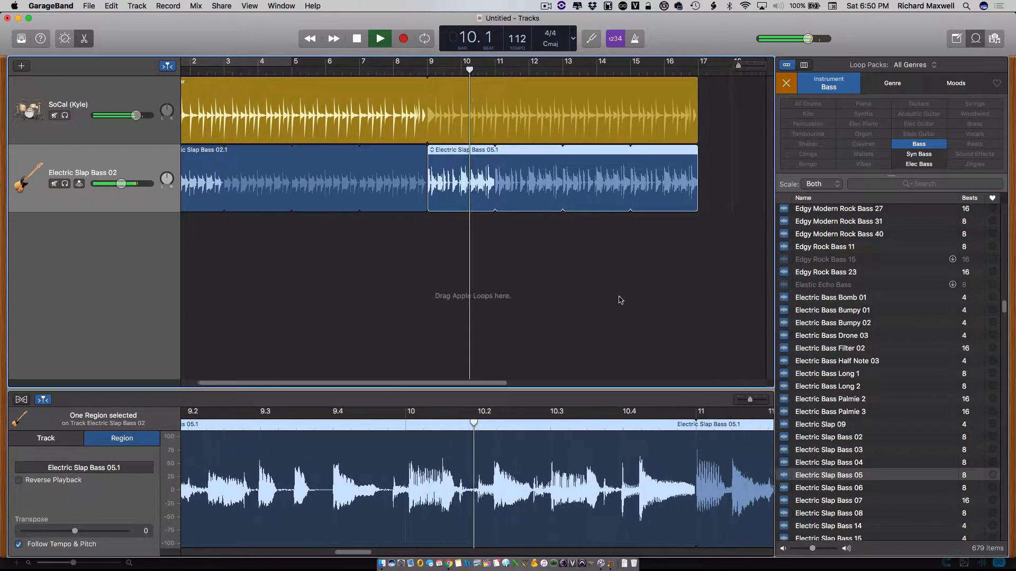
left_click(361, 41)
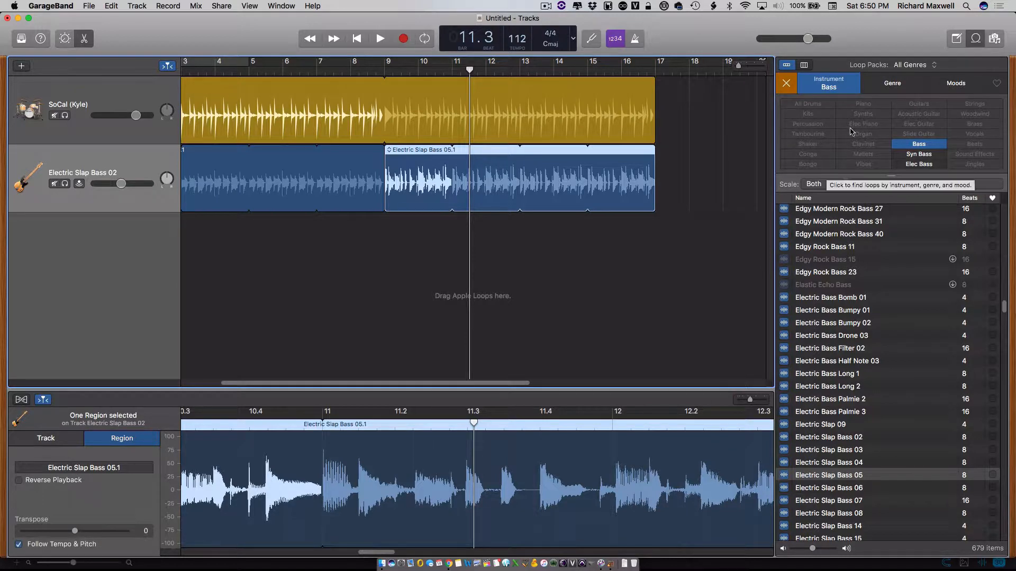
- Hide the loop browser and loop the Drummer region up to bar 33
left_click(975, 39)
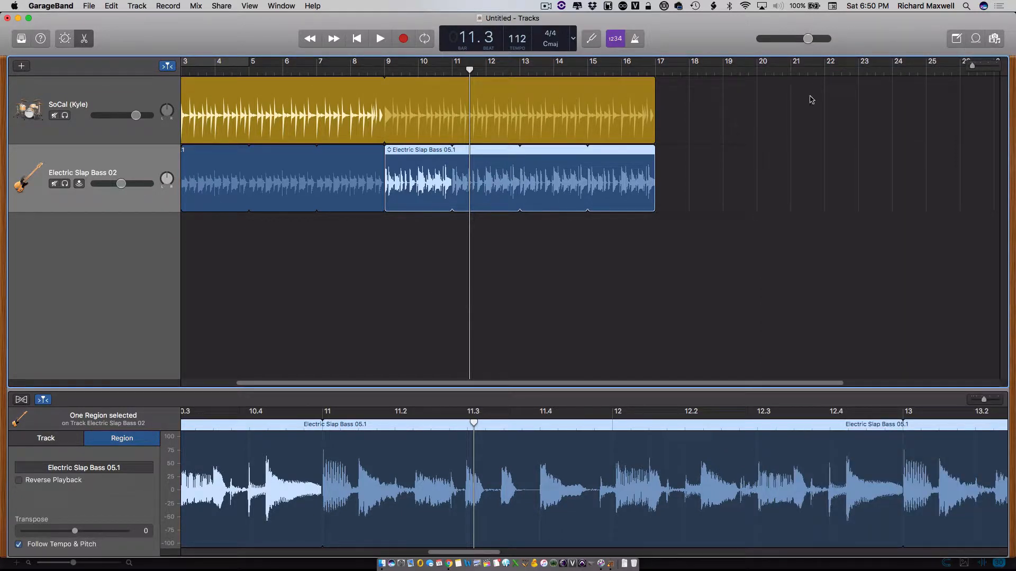
left_click_drag(972, 67, 968, 67)
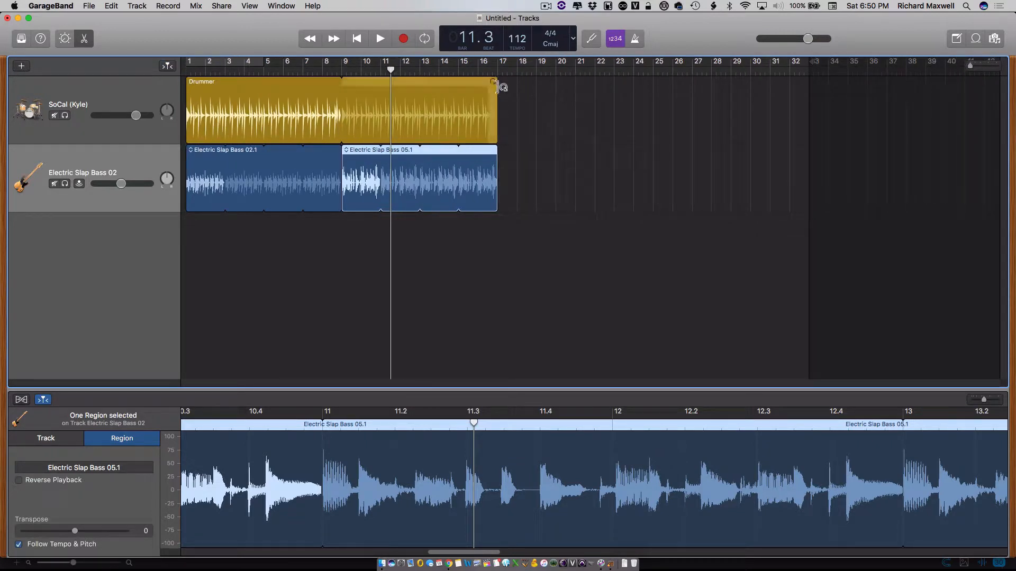
left_click_drag(497, 85, 808, 109)
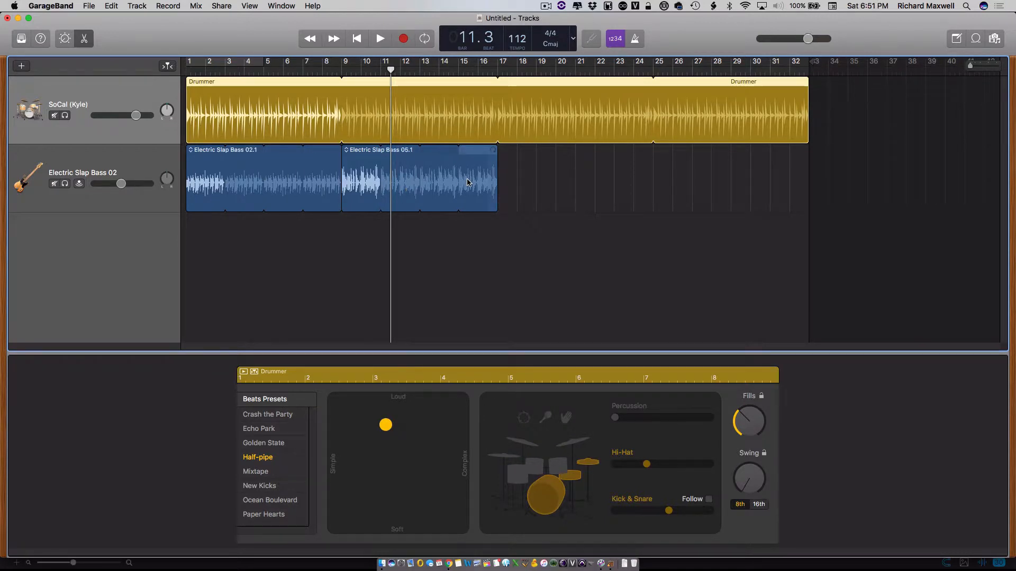
- Copy both bass regions and paste them at bar 17 on the bass track
mouse_move(495, 153)
left_mouse_down()
mouse_move(617, 164)
mouse_move(496, 163)
left_mouse_up()
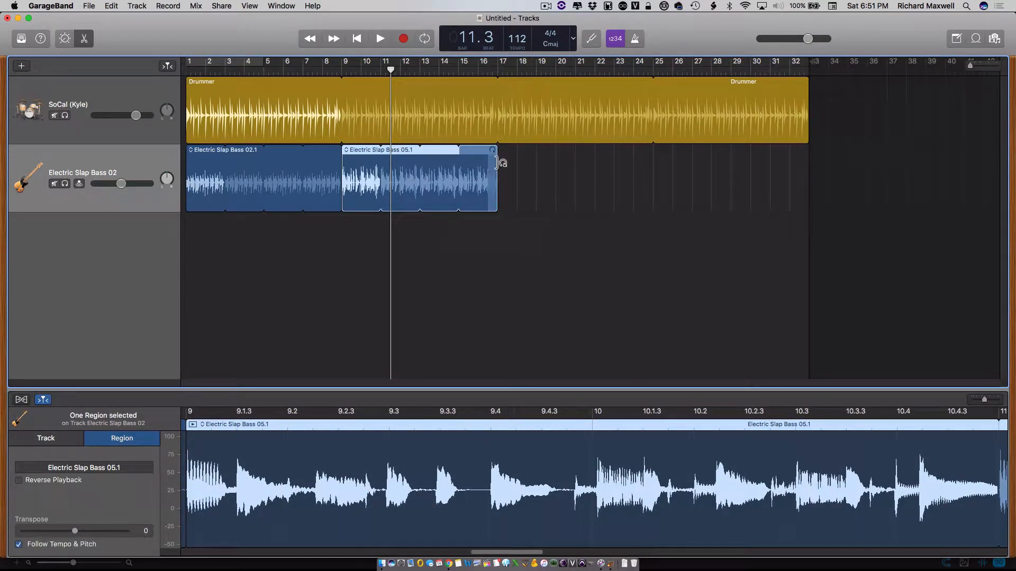
left_click(197, 152)
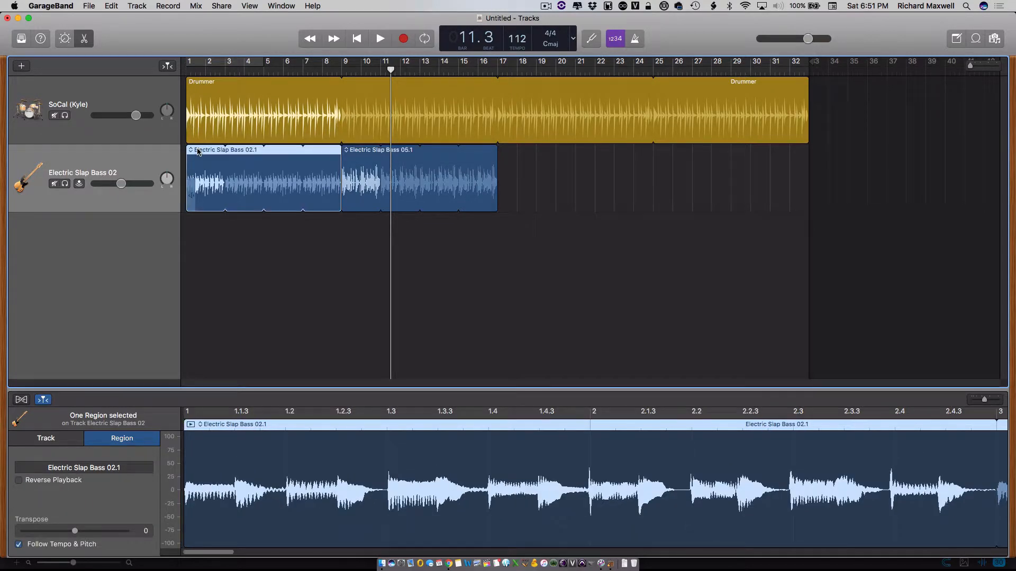
left_click(476, 154, "shift")
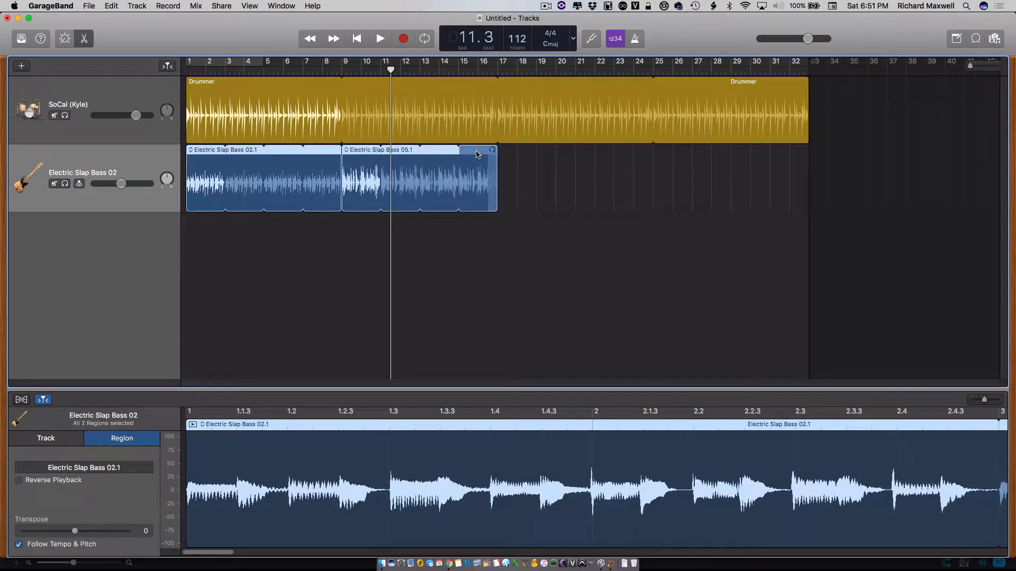
left_click(110, 6)
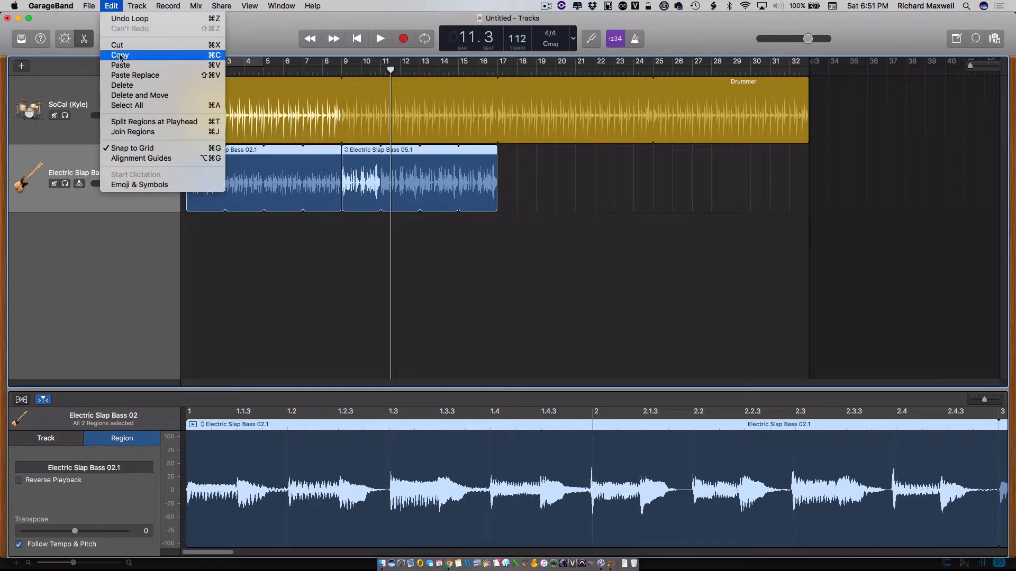
left_click(120, 55)
left_click(392, 70)
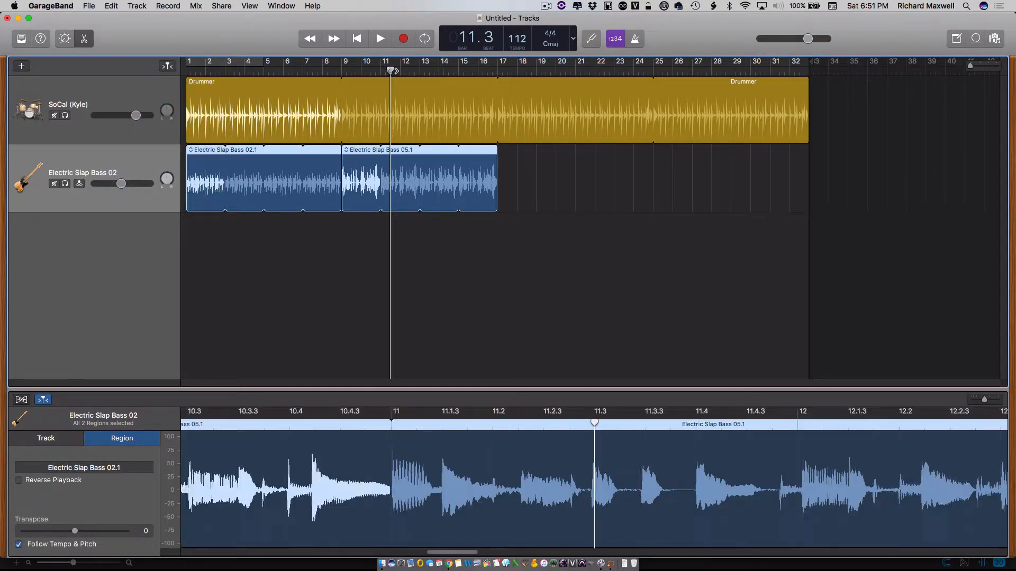
left_click_drag(391, 70, 498, 71)
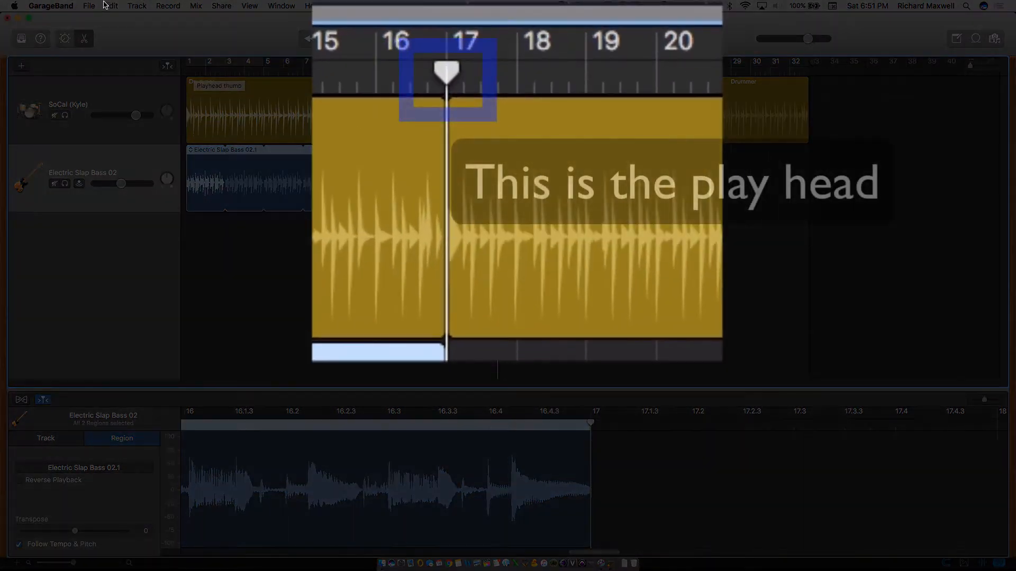
left_click(108, 6)
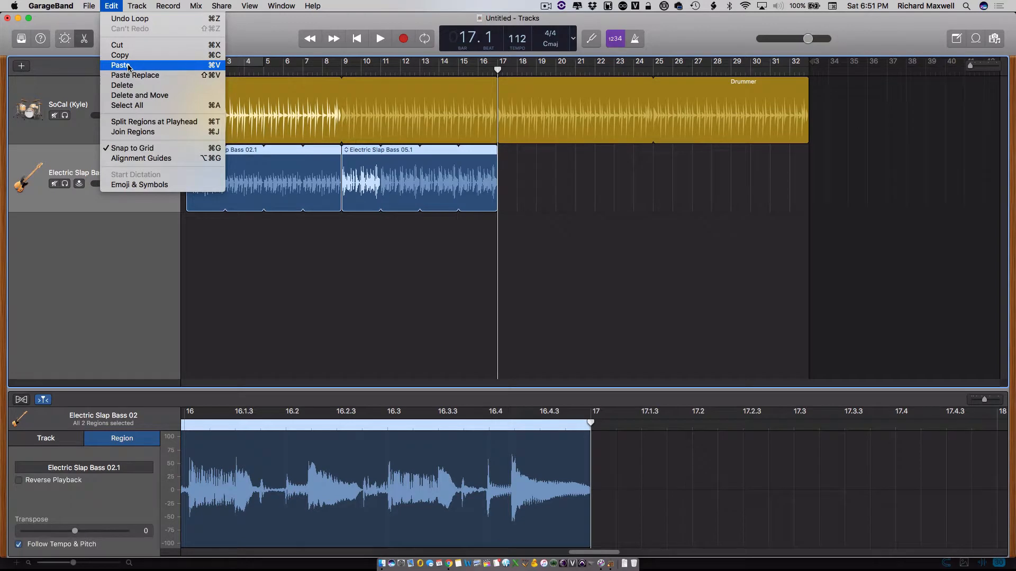
left_click(128, 65)
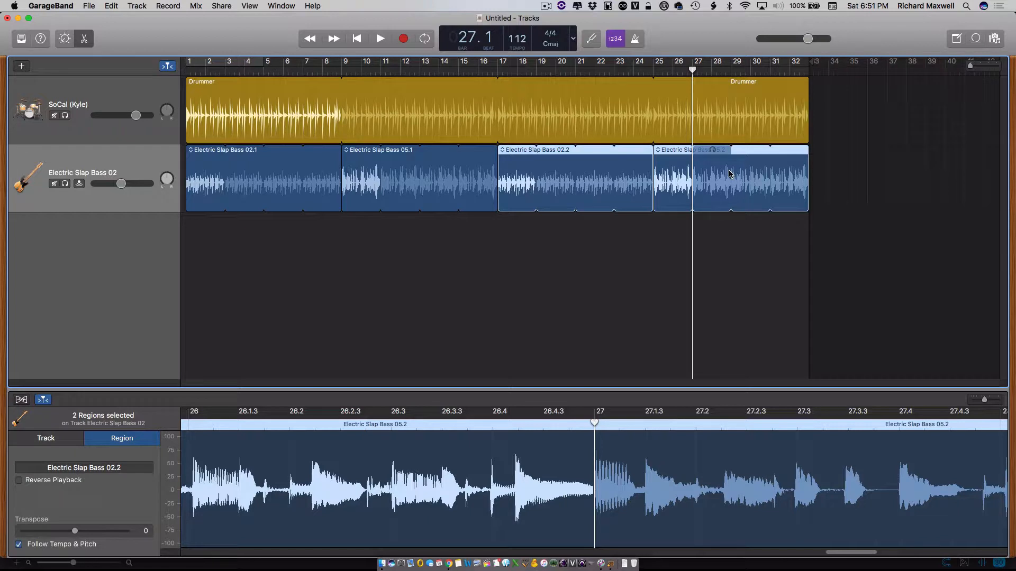
- Check the output and input devices in the Audio/MIDI preferences, leaving the preferences and sound library closed
left_click(90, 6)
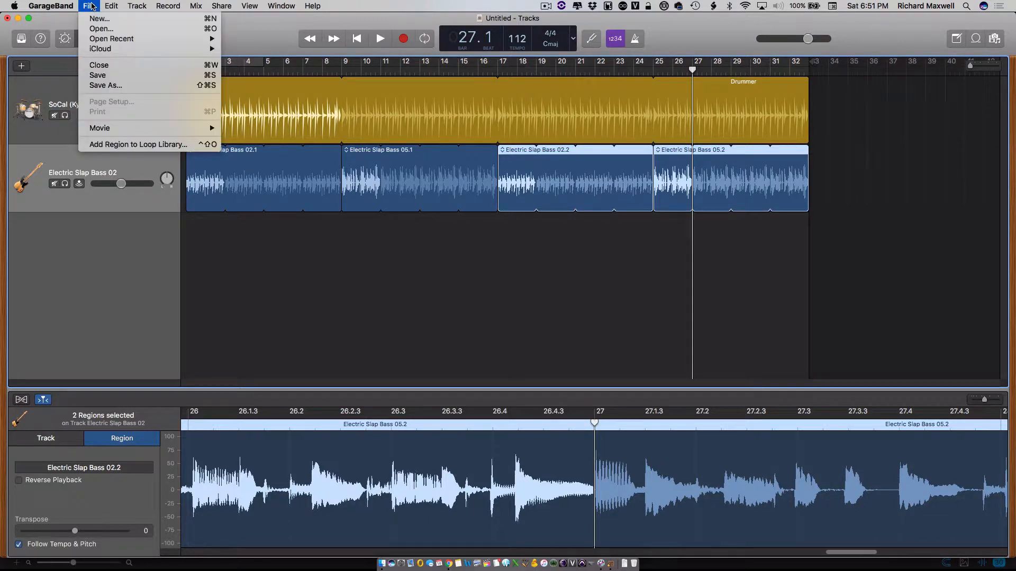
mouse_move(58, 6)
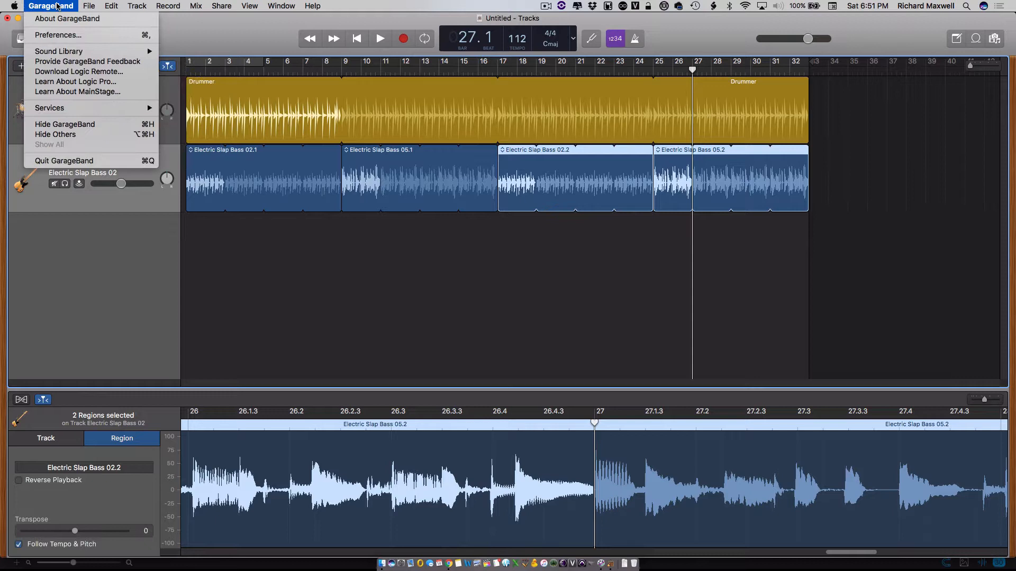
left_click(66, 34)
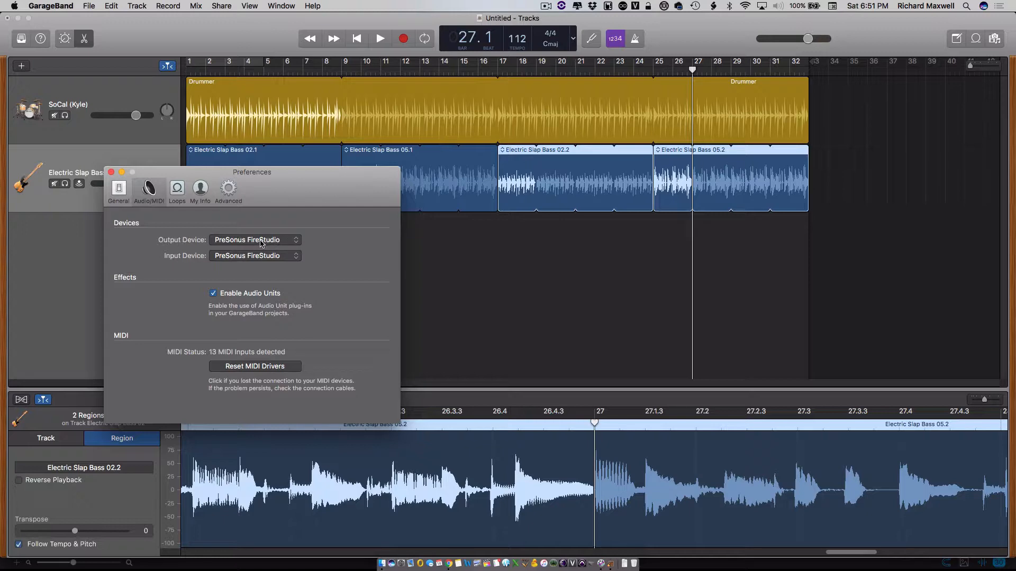
left_click(112, 172)
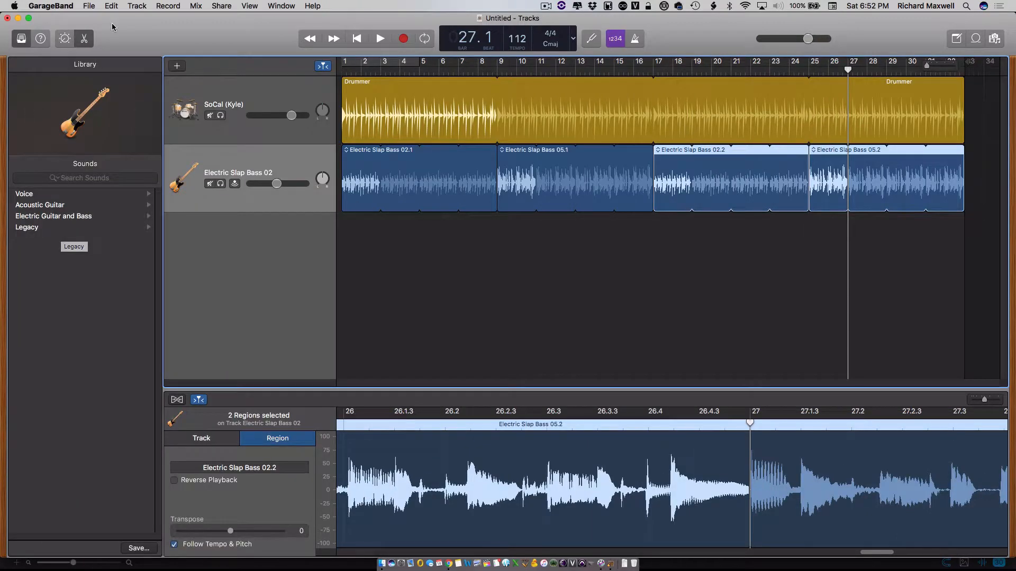
left_click(22, 39)
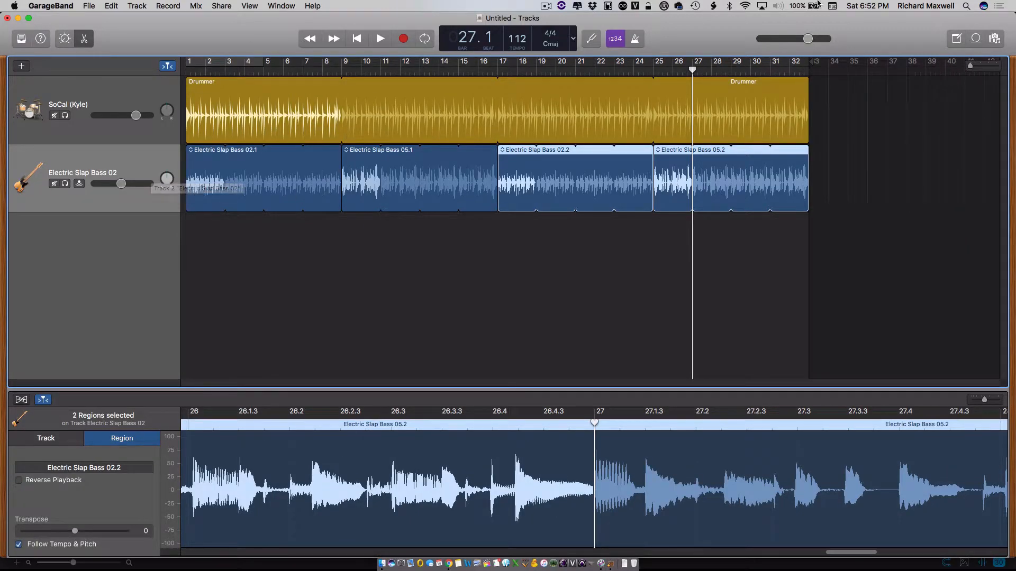
- Show the Apple Loops again and change the instrument filter from Bass to Elec Piano
left_click(983, 36)
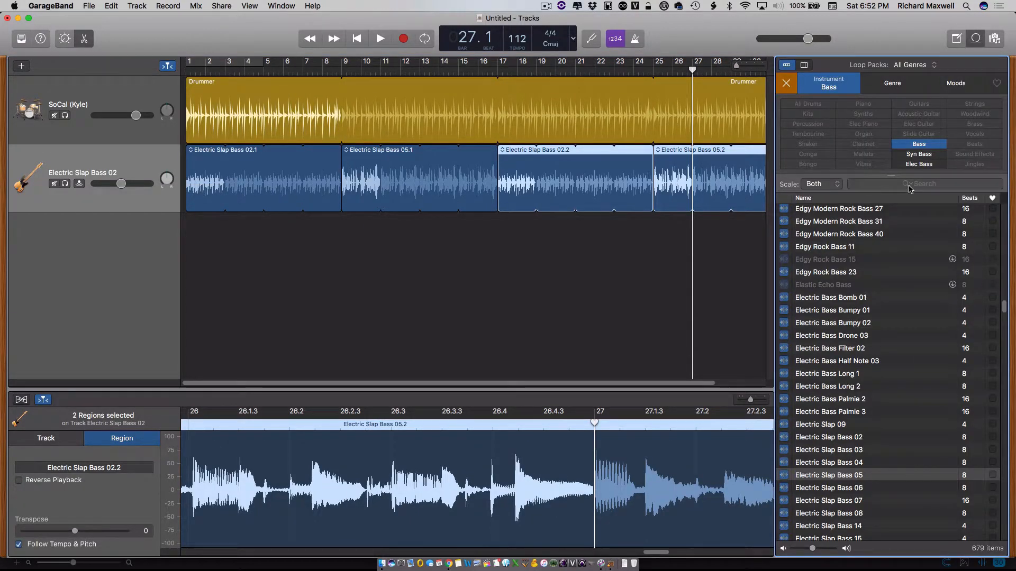
left_click(786, 83)
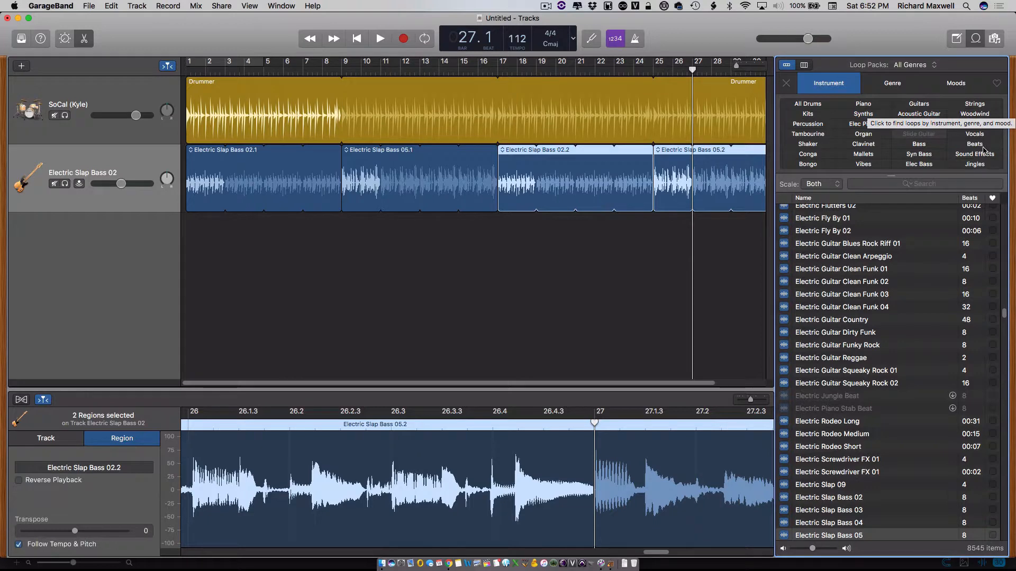
left_click(857, 125)
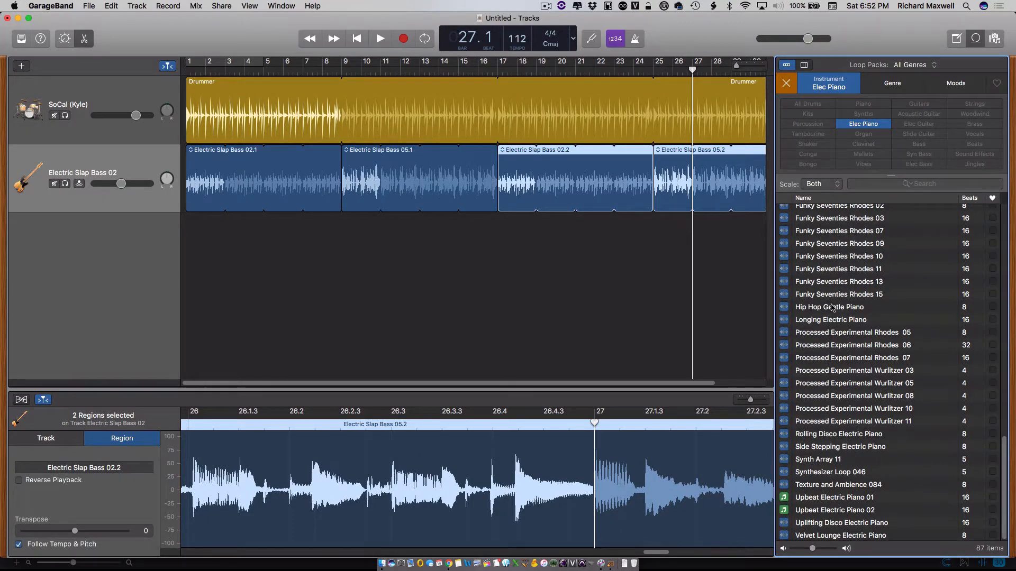
scroll(831, 307, "up", 15)
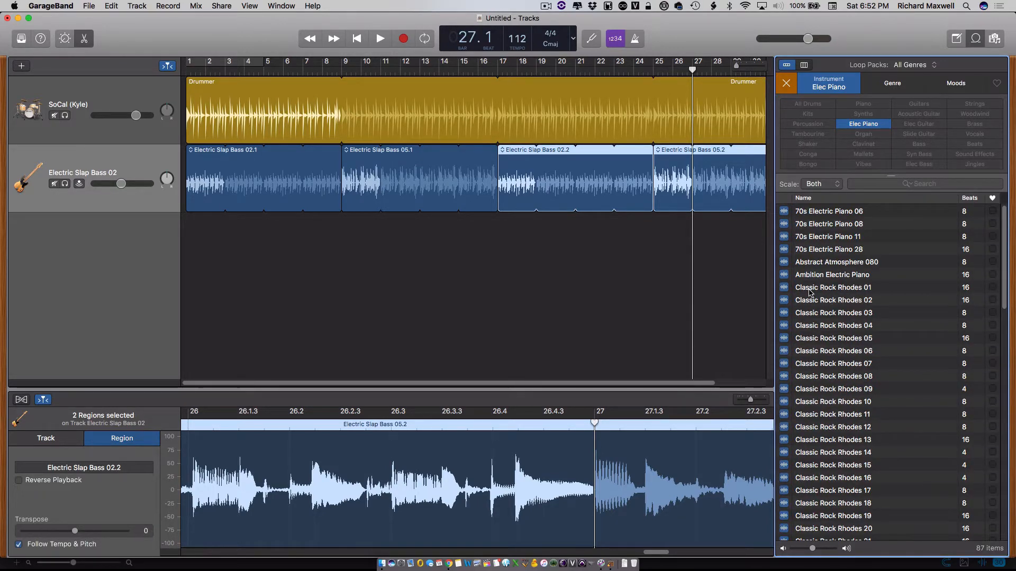
- Try Classic Rock Rhodes 01 on a new track, looped from bar 1 up to bar 9, and delete its region after listening
left_click_drag(809, 292, 183, 244)
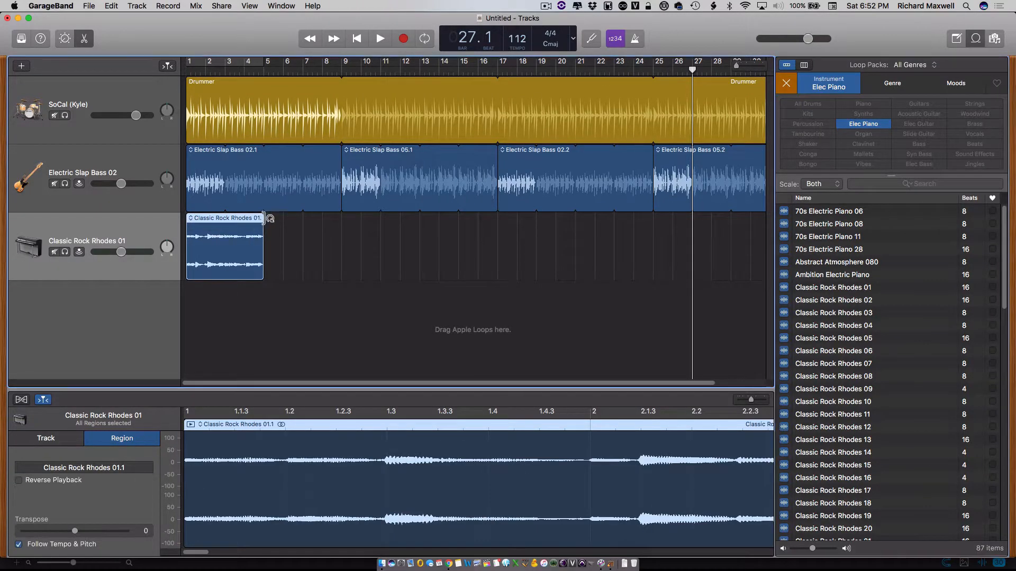
left_click_drag(270, 218, 341, 220)
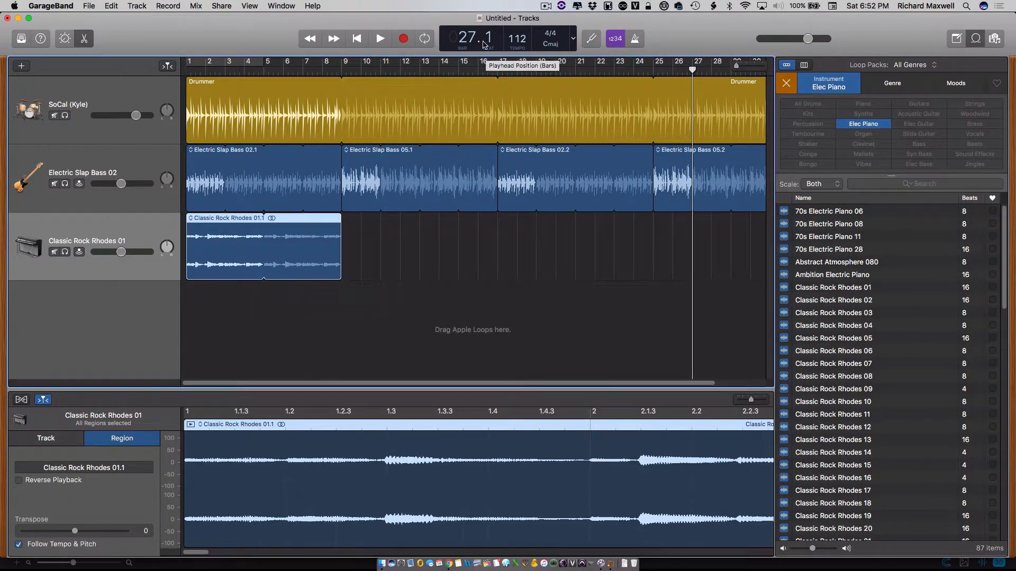
left_click(359, 37)
left_click(379, 38)
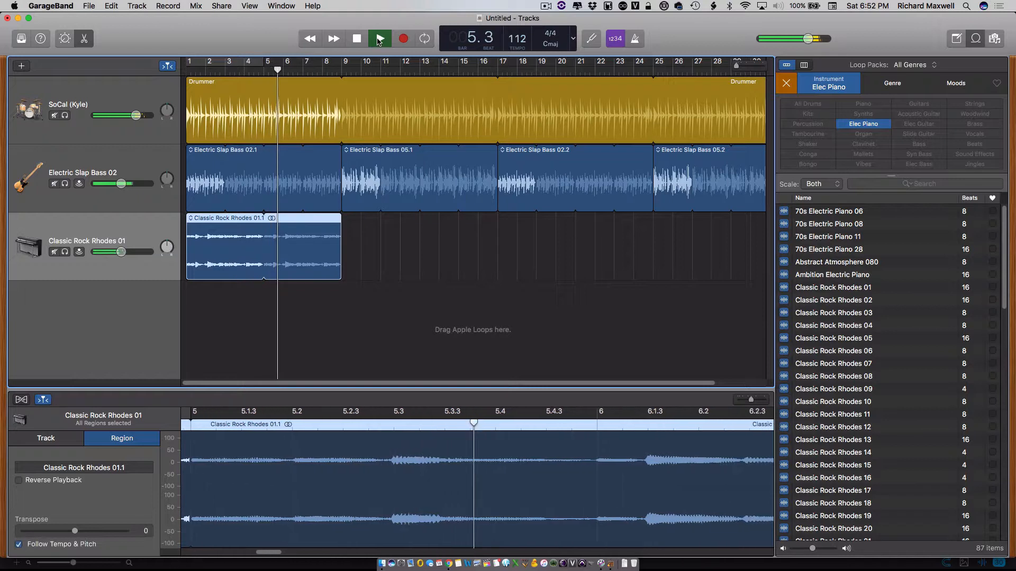
key("space")
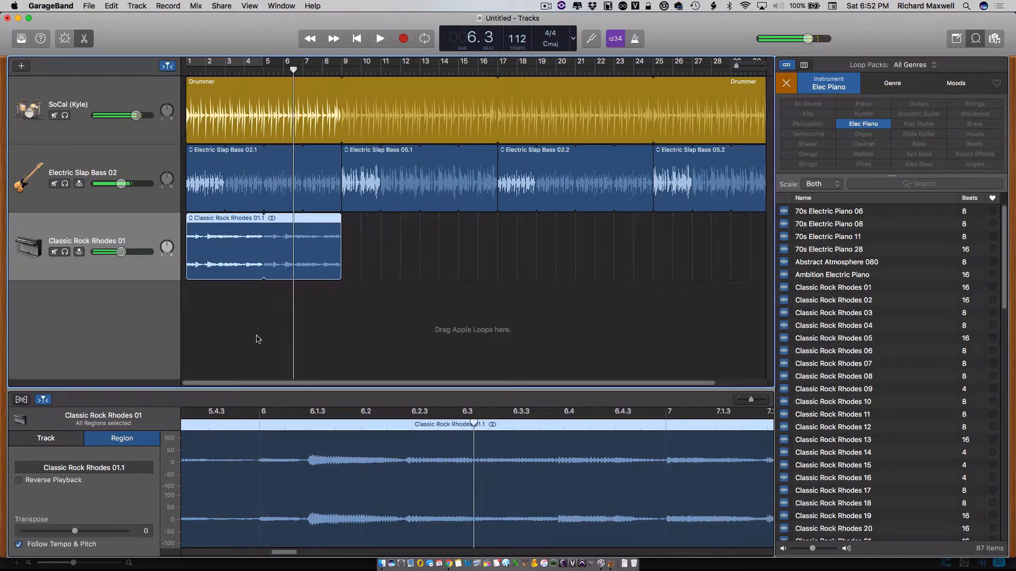
key("Delete")
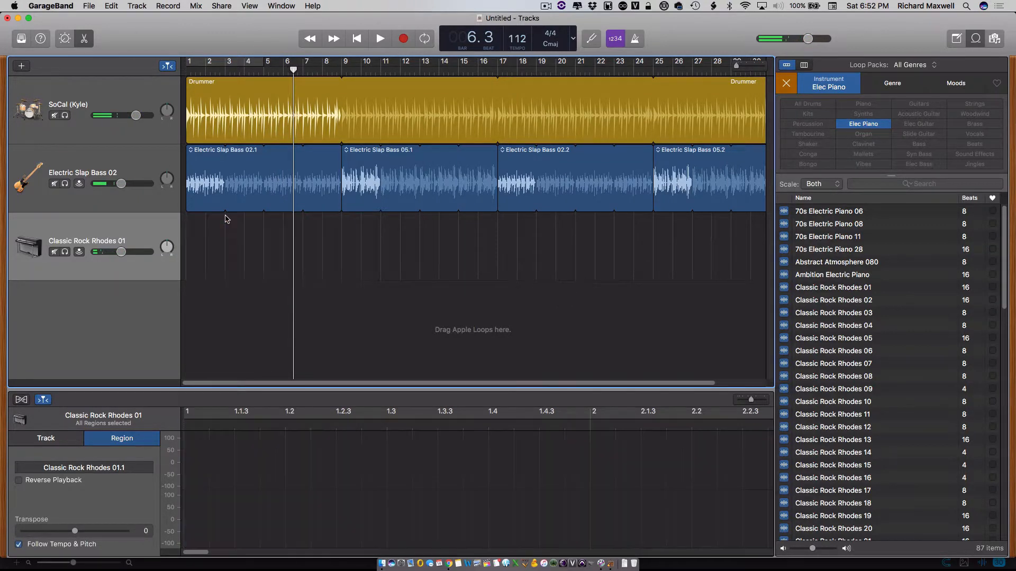
- Place Classic Rock Rhodes 04 at bar 1 on the electric piano track and return the playhead to the beginning
left_click_drag(840, 325, 187, 260)
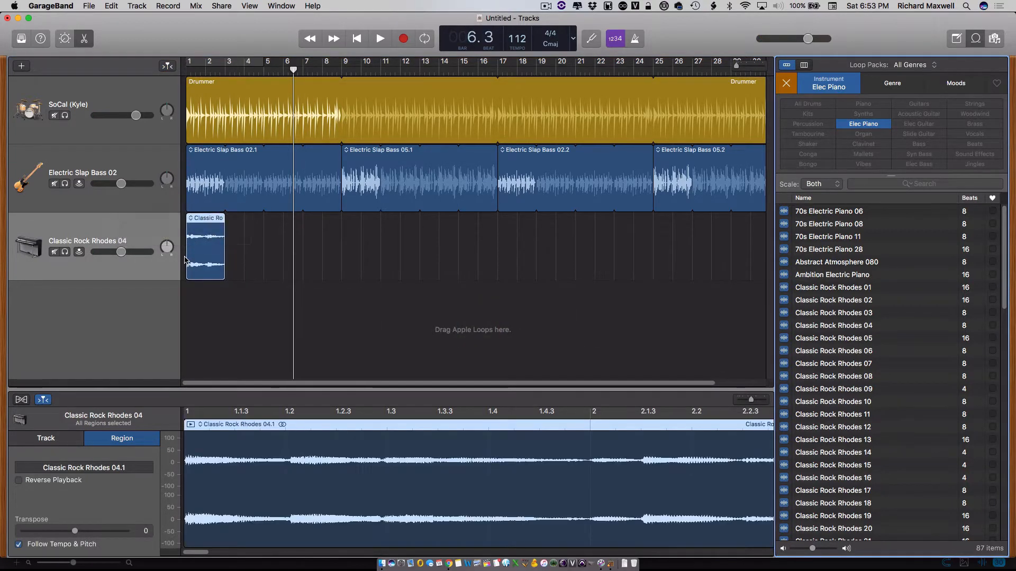
key("Return")
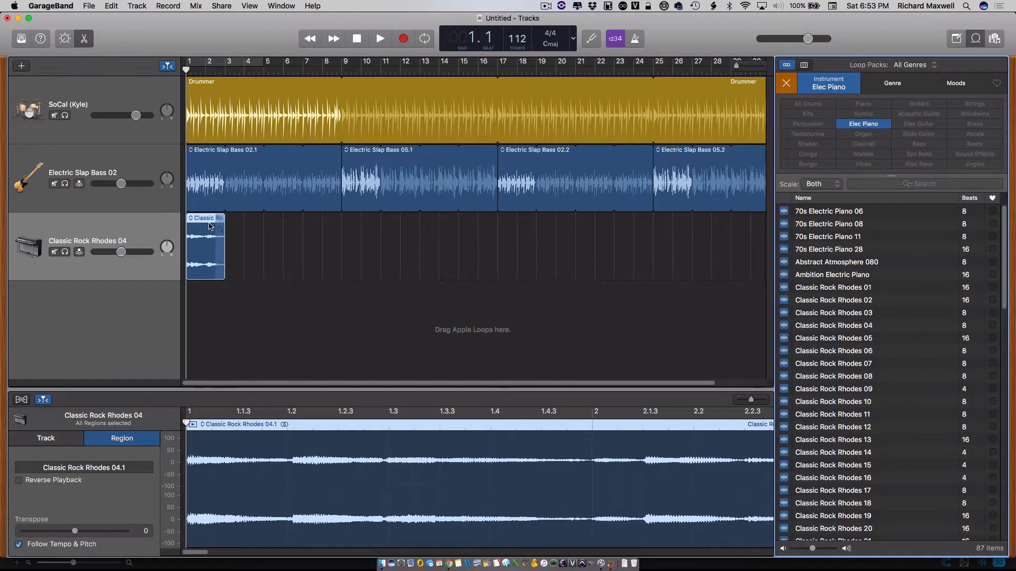
- Listen to Classic Rock Rhodes 04 with the drums and bass, and loop its region out to bar 9
key("space")
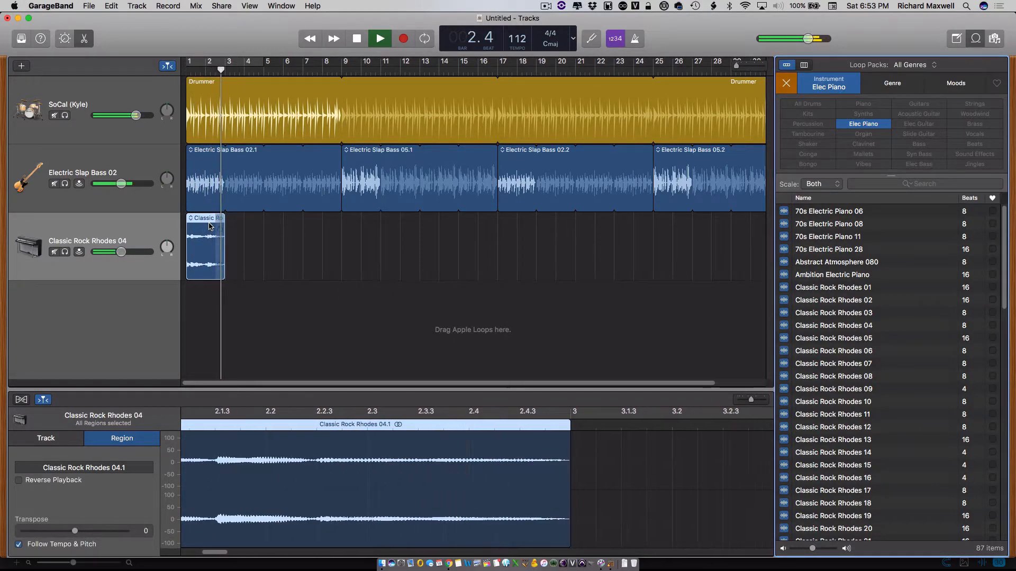
key("space")
left_click_drag(225, 222, 341, 236)
- Place Classic Rock Rhodes 28 at bar 9 on the electric piano track and loop it out to bar 17
scroll(848, 499, "down", 10)
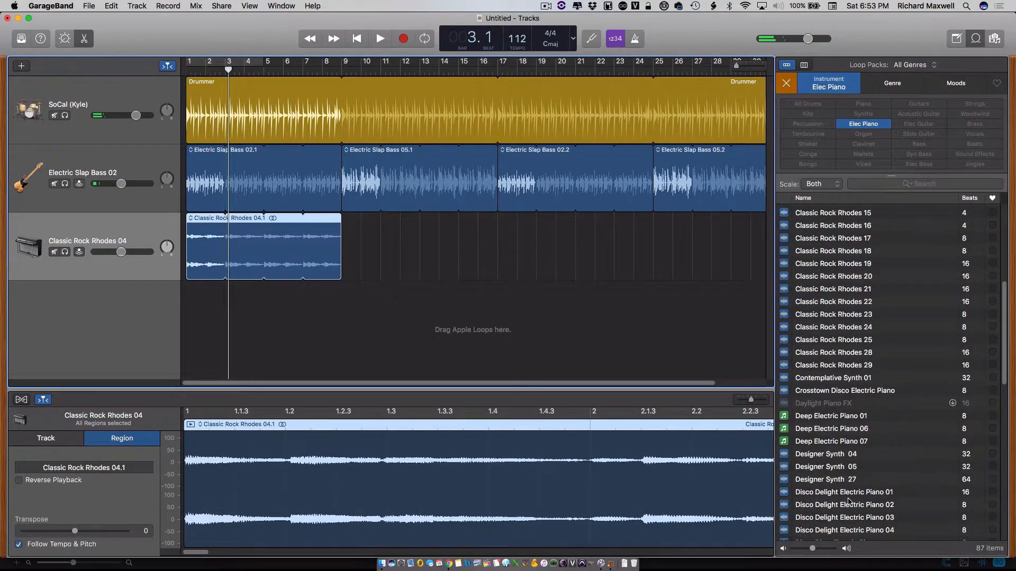
left_click(786, 357)
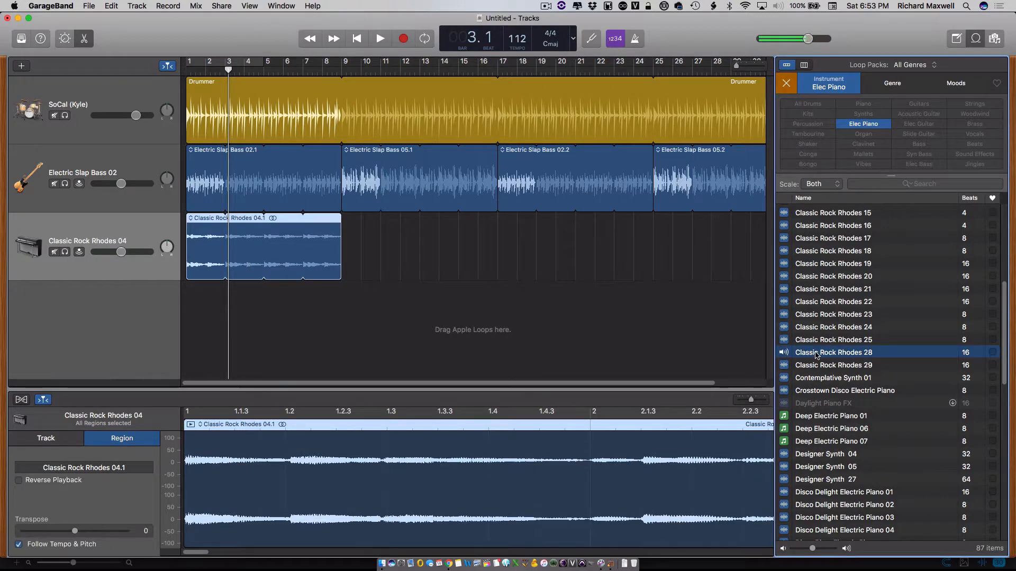
left_click_drag(815, 355, 341, 256)
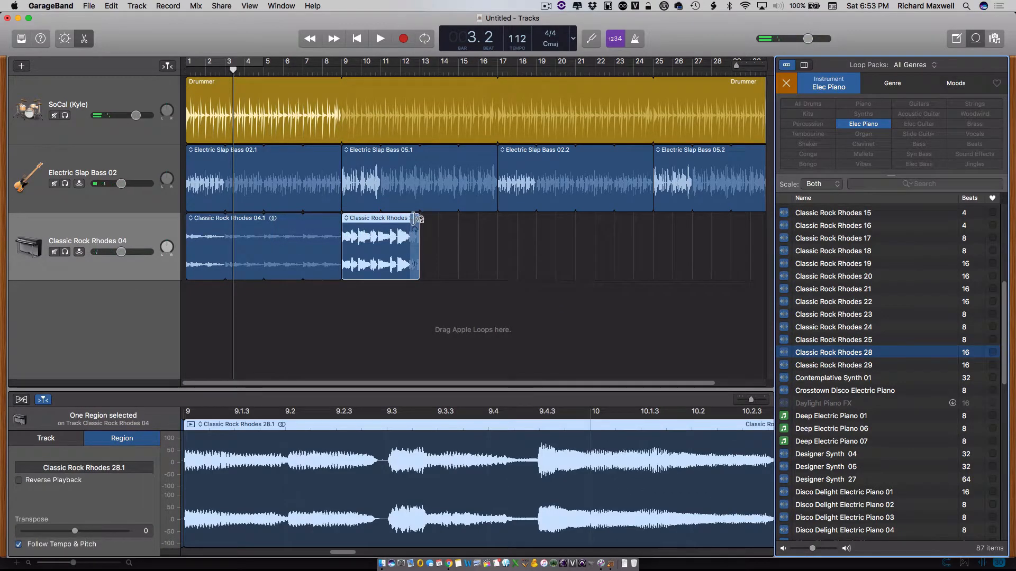
left_click_drag(417, 218, 497, 222)
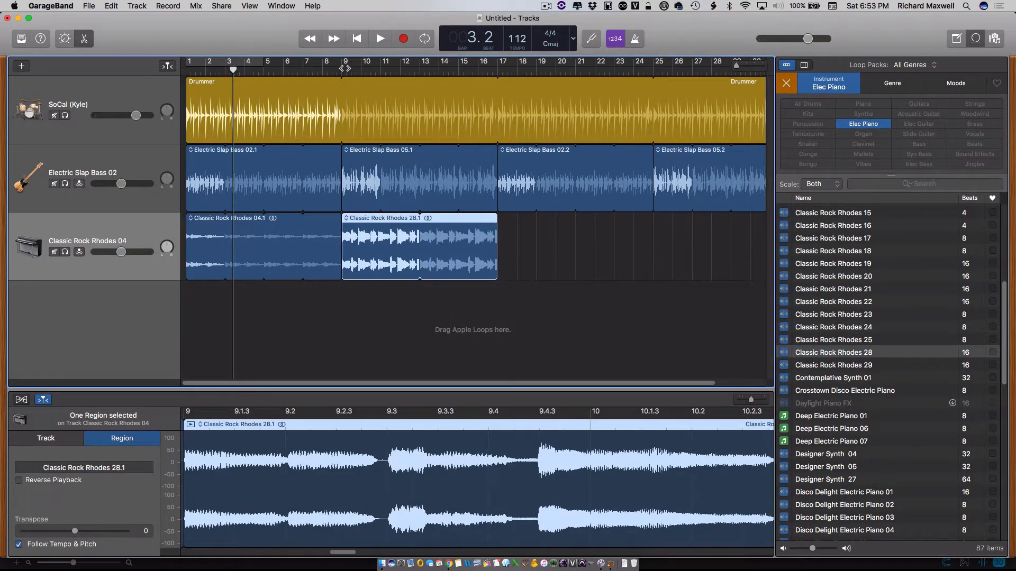
- Play the song from bar 8 to listen to the change between the two electric piano loops, stopping during bar 11
key("space")
left_click(321, 68)
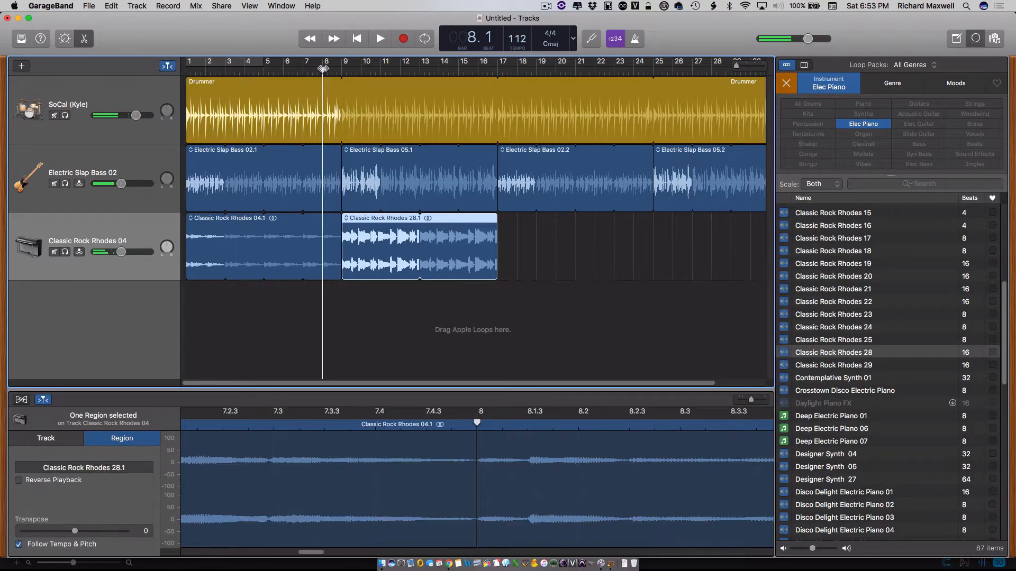
key("space")
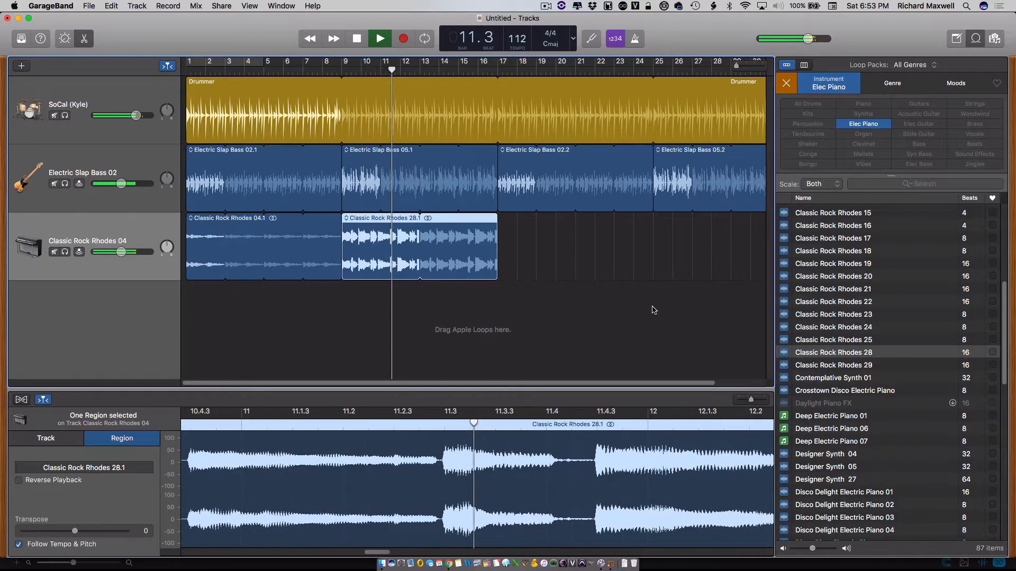
key("space")
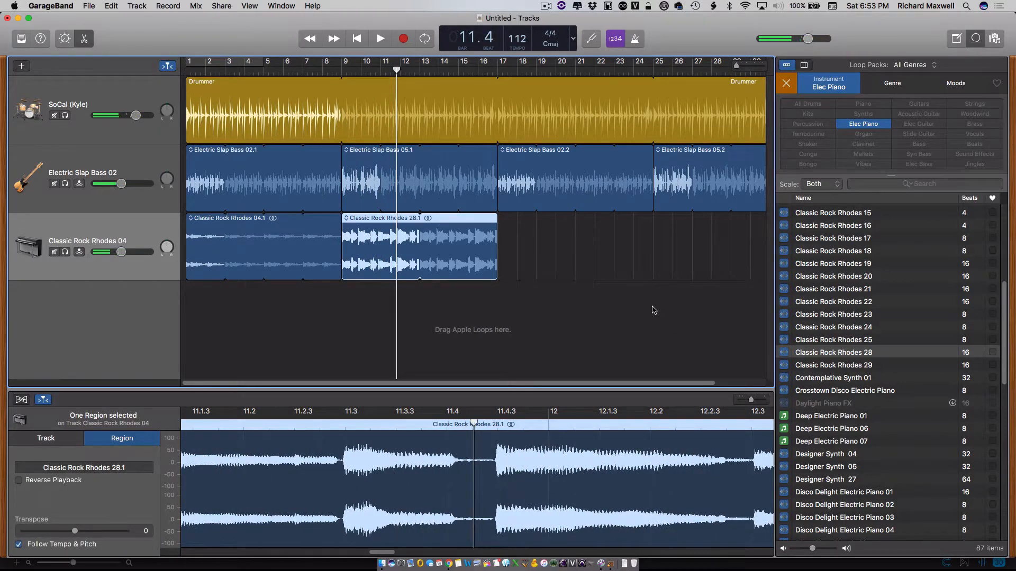